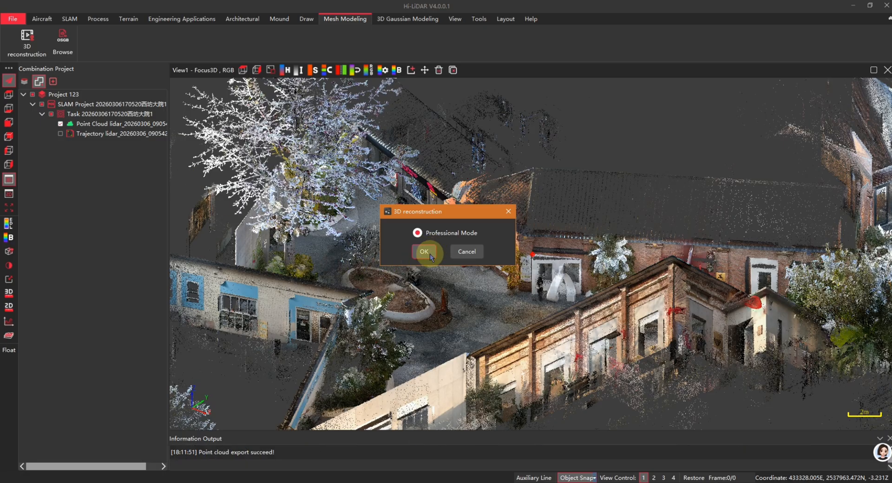
- Launch 3D reconstruction in Professional Mode and choose File as the task pool type in Master
click(430, 255)
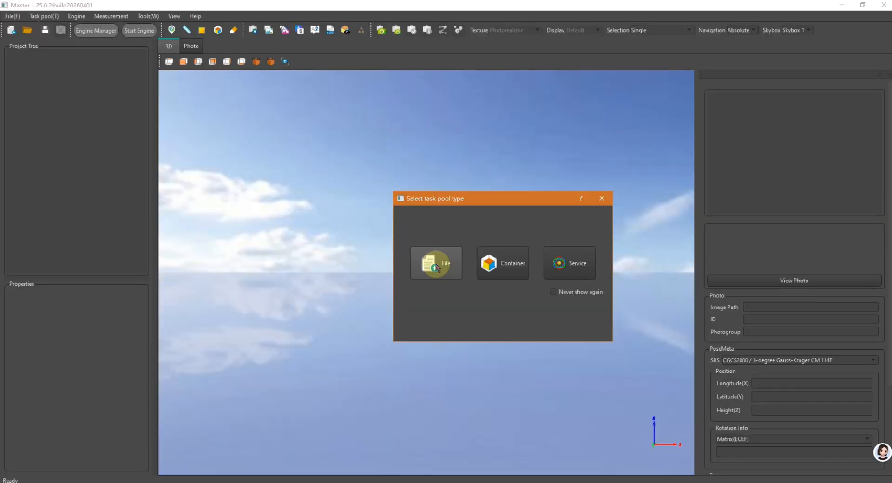
click(437, 266)
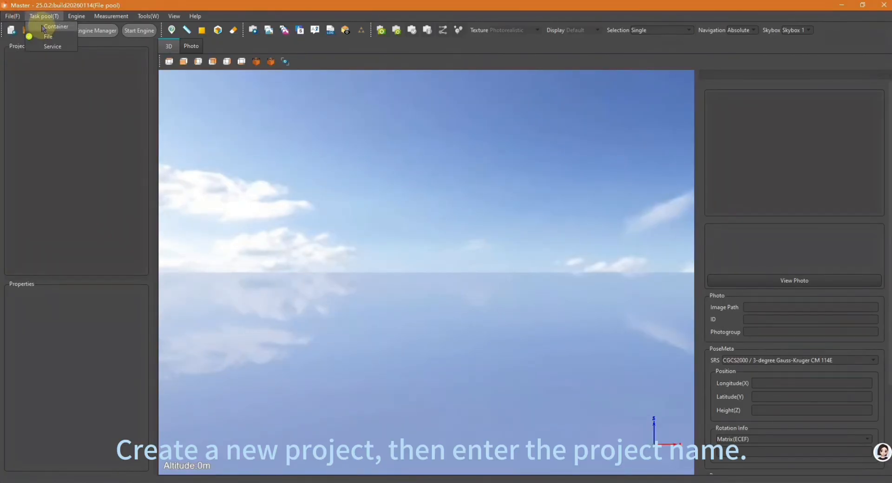
- Create a new project named mesh1, keeping the default project and job paths
click(13, 16)
click(21, 26)
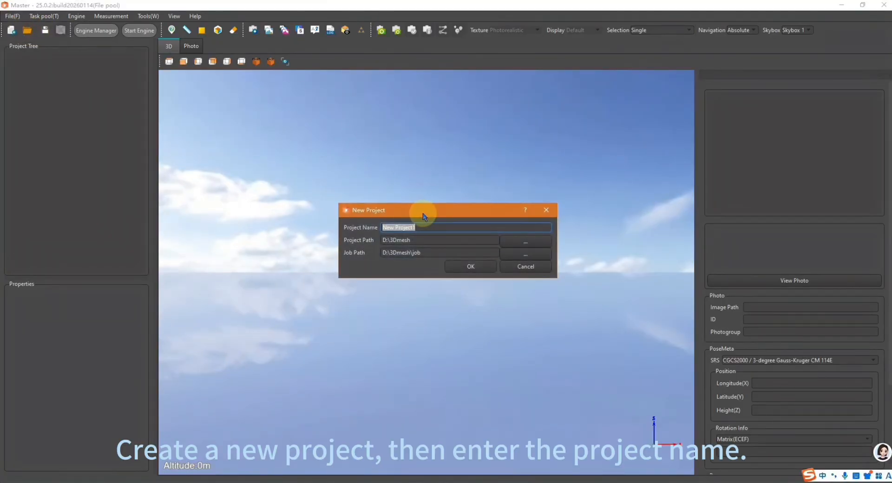
key(shift)
text(demo)
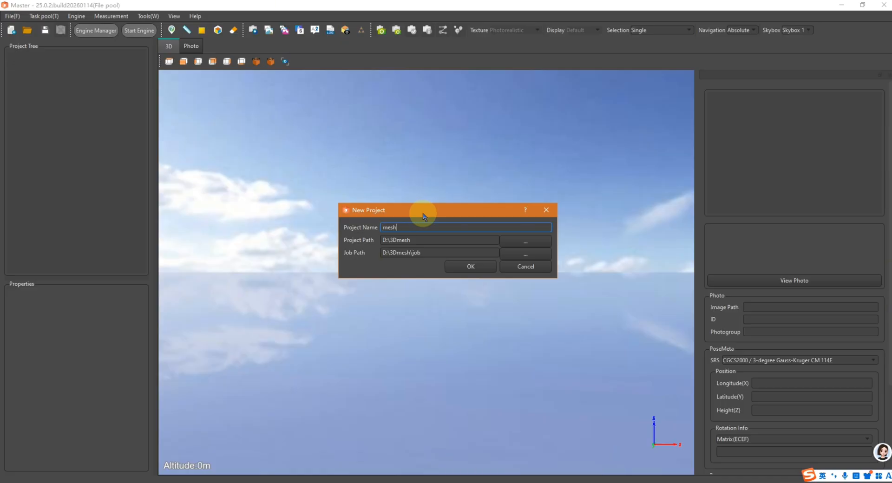
text(1)
click(483, 270)
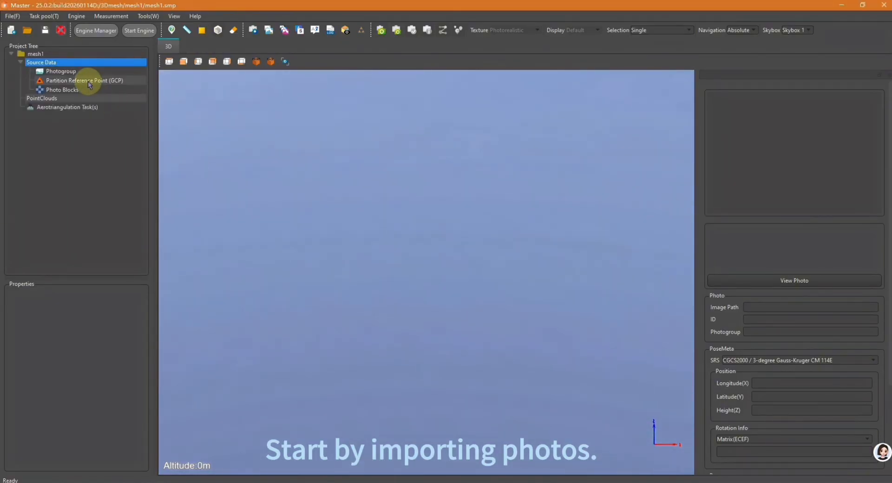
right_click(59, 71)
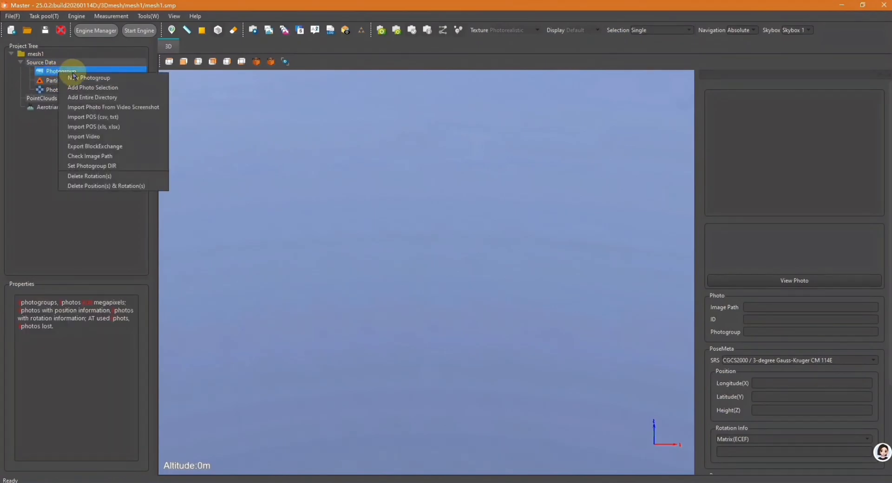
click(118, 97)
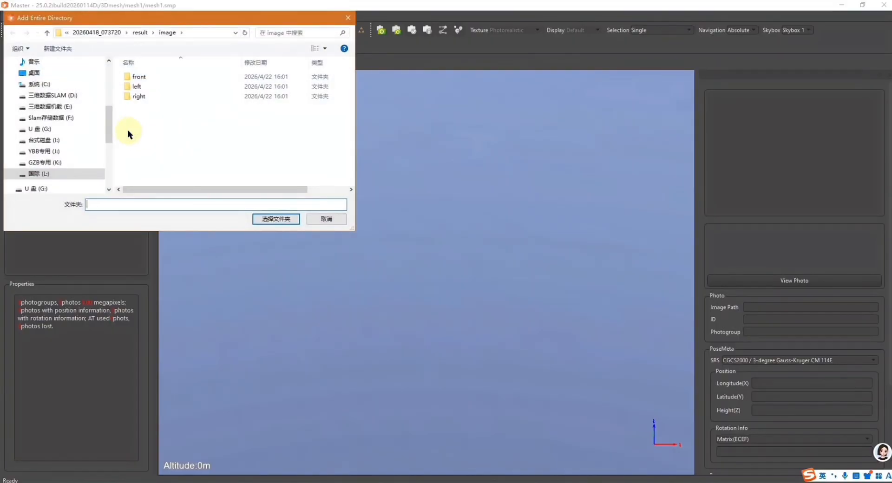
click(30, 189)
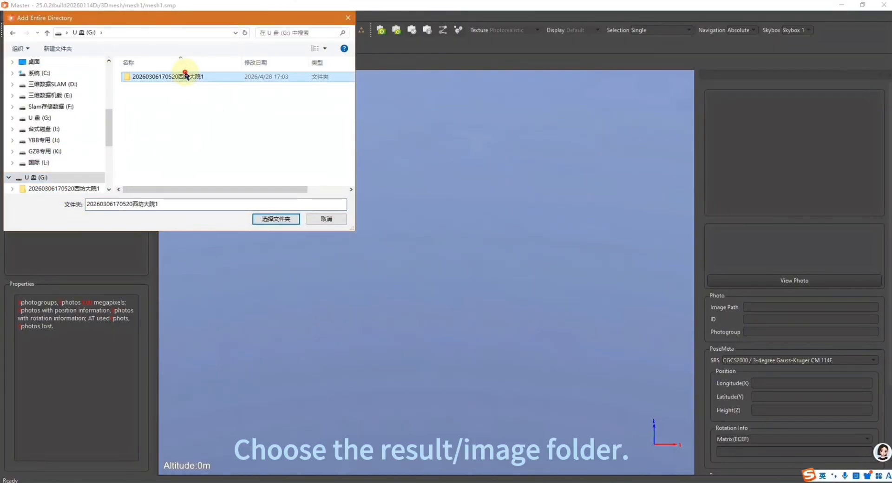
double_click(177, 76)
double_click(145, 106)
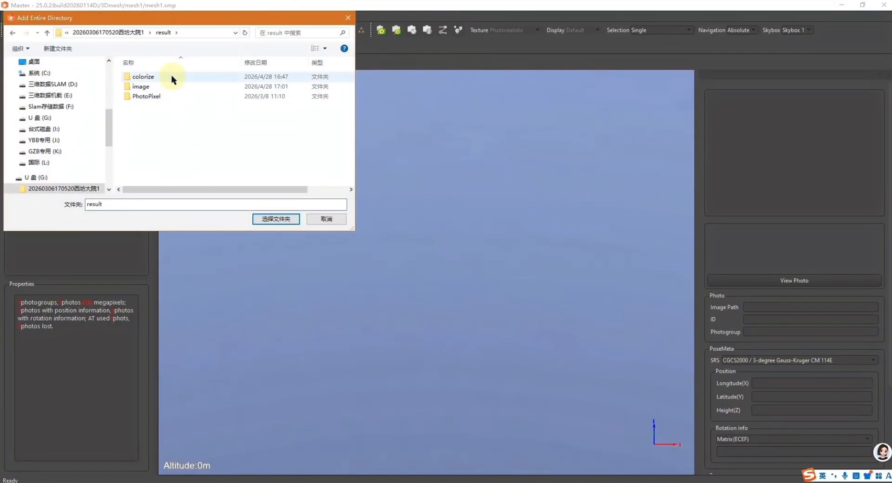
click(166, 86)
double_click(166, 86)
double_click(135, 76)
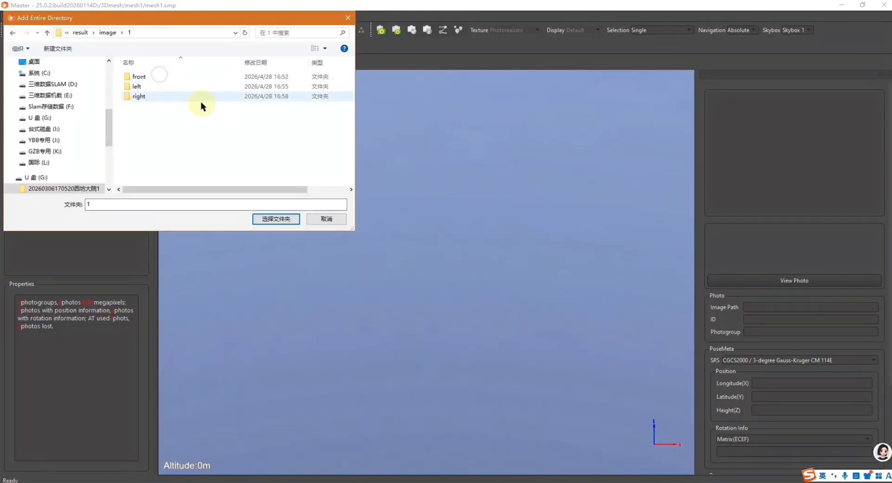
click(280, 221)
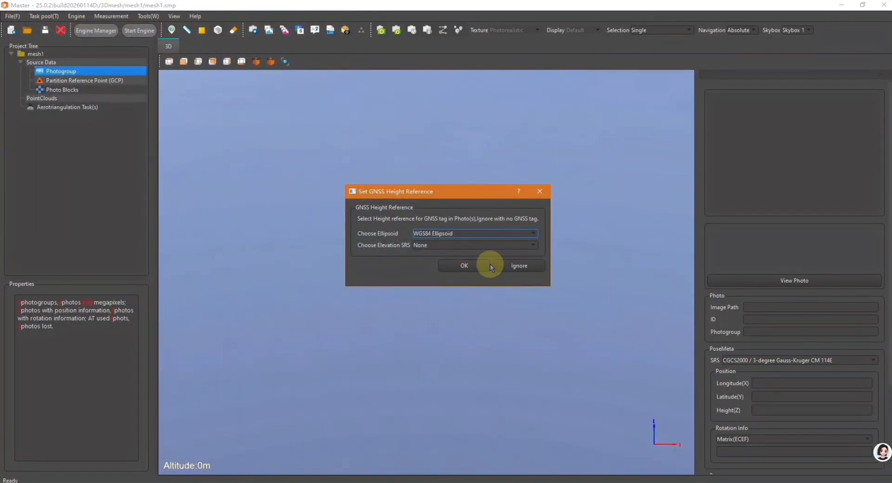
click(535, 267)
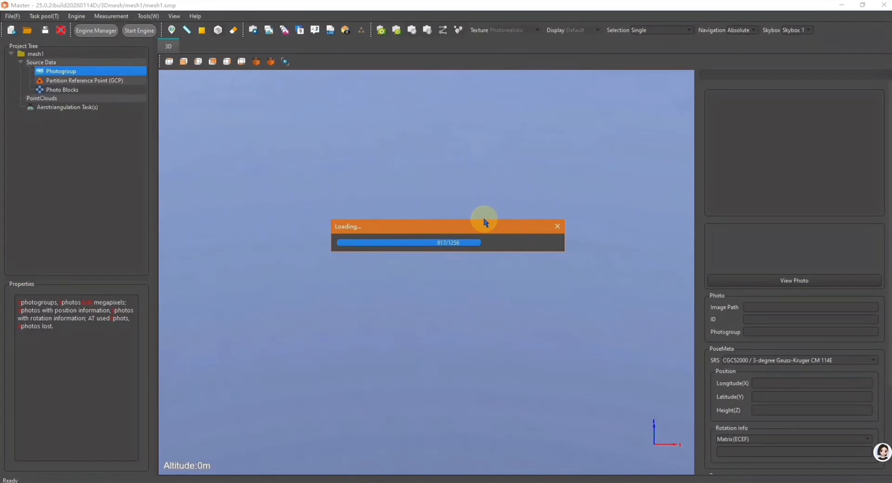
click(30, 71)
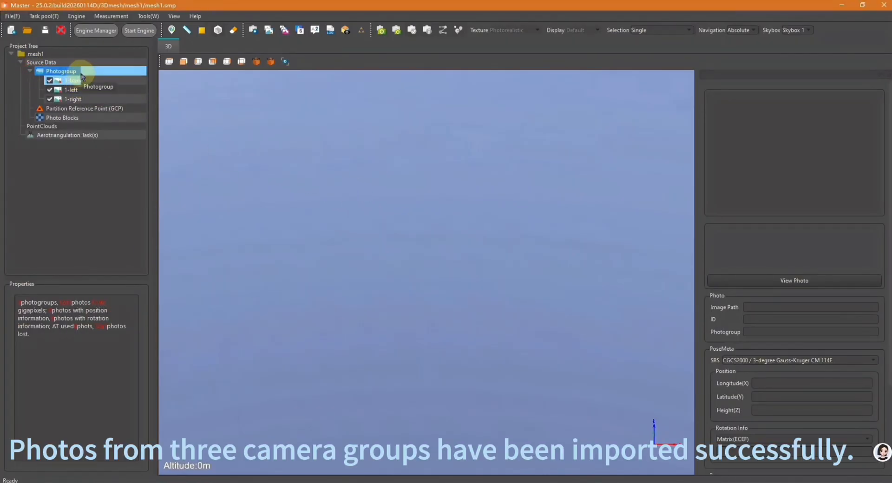
- Start a csv/txt position import for all photogroups using image.txt from the result/image/1 folder
right_click(81, 76)
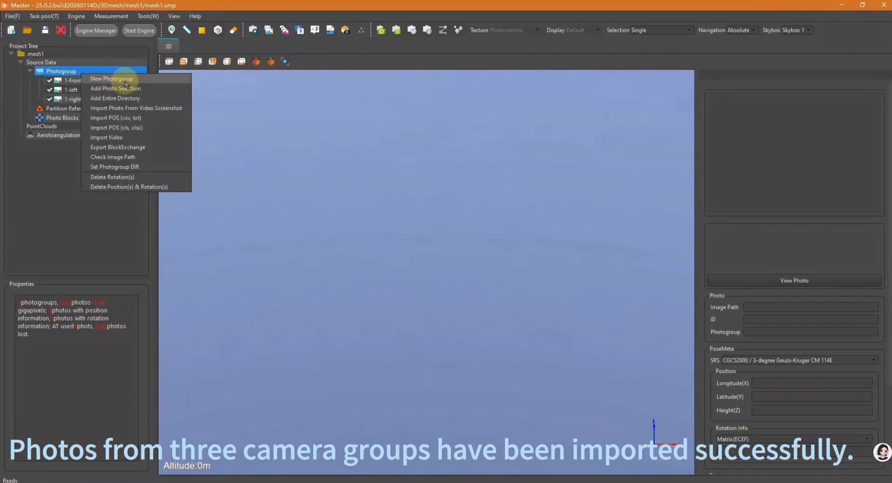
click(150, 119)
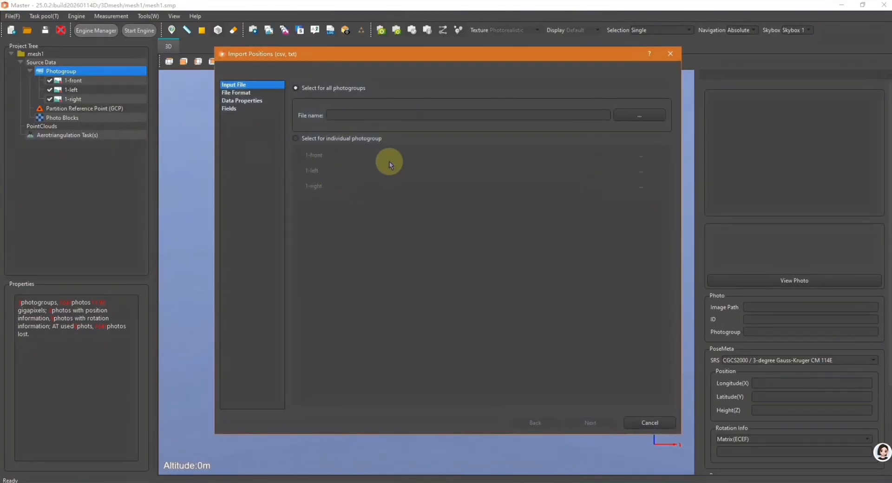
click(629, 117)
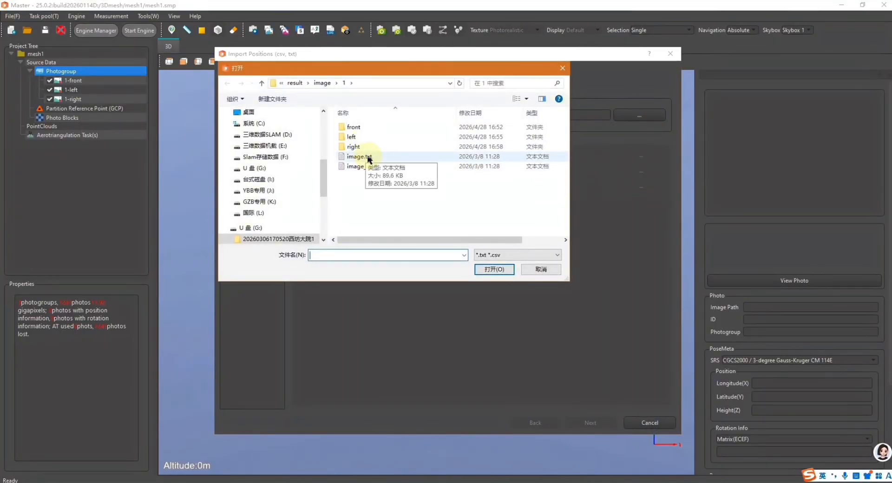
click(296, 83)
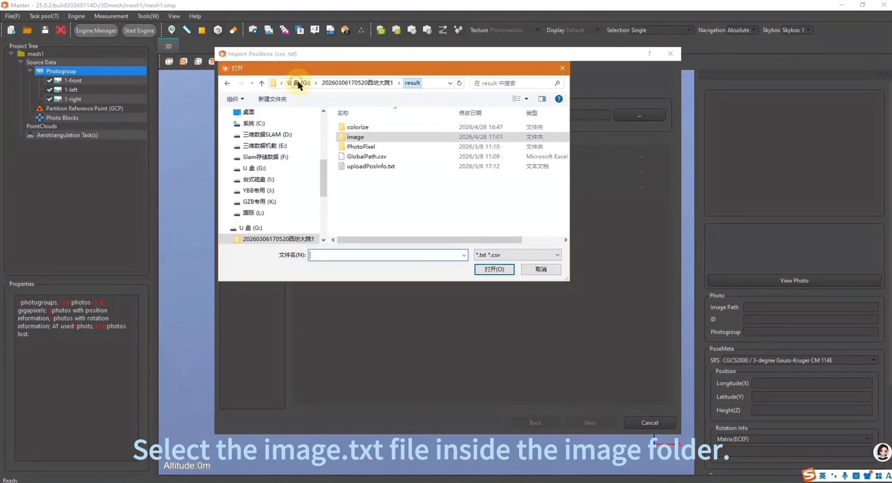
double_click(356, 137)
double_click(353, 127)
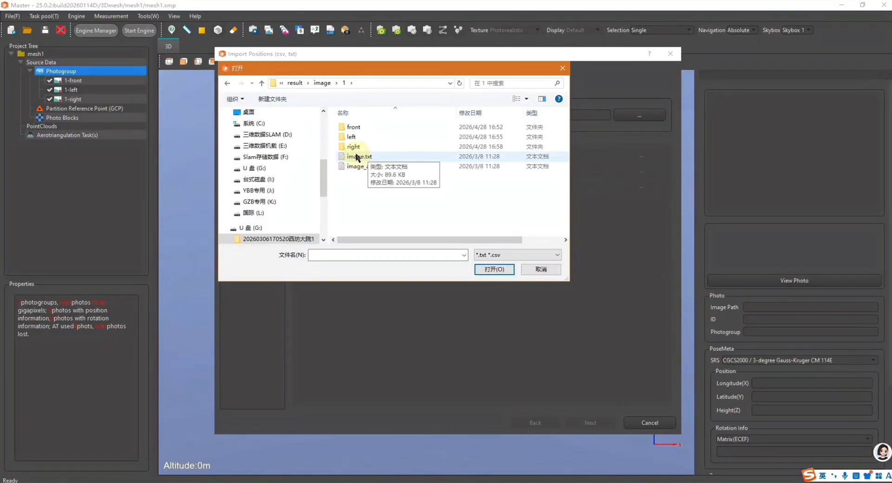
click(363, 155)
click(504, 266)
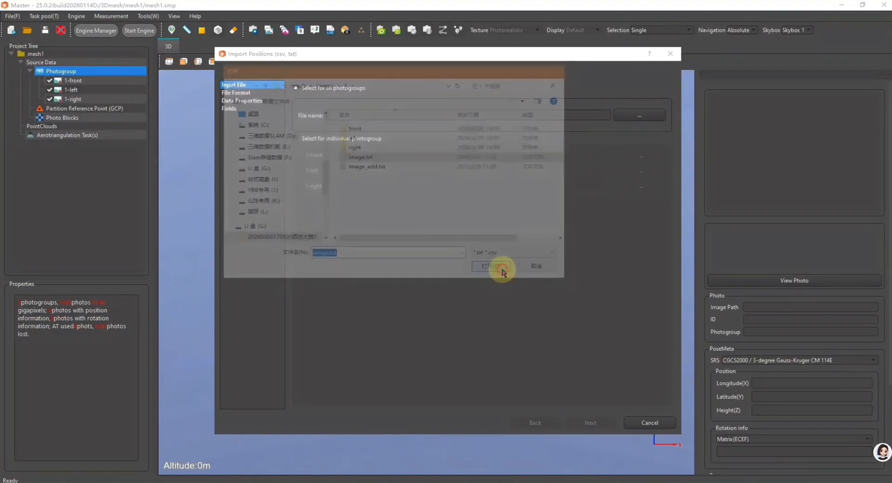
click(593, 422)
- Omit 1 header row from the position file and set its spatial reference system to CGCS2000 / 3-degree Gauss-Kruger CM 114E
click(650, 133)
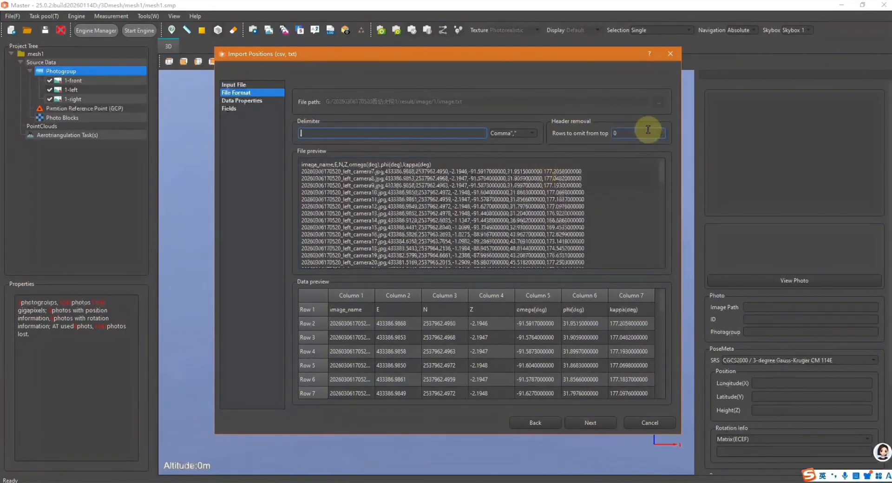
click(660, 131)
click(595, 424)
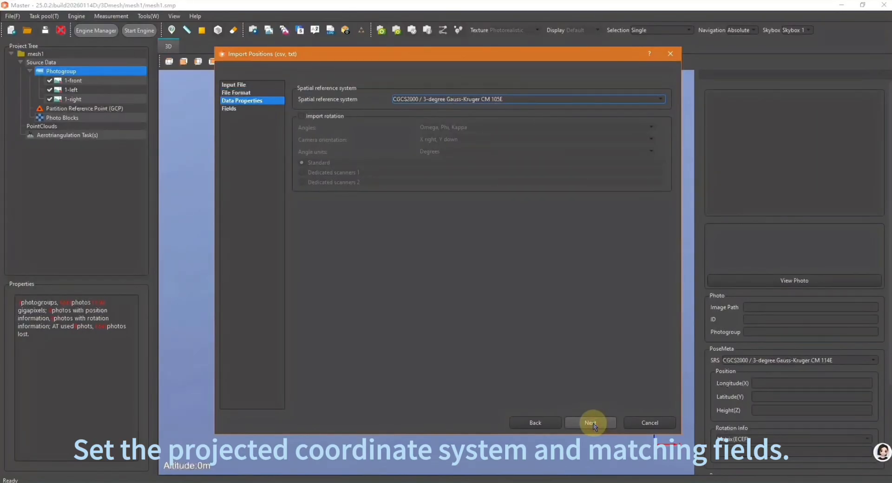
click(516, 100)
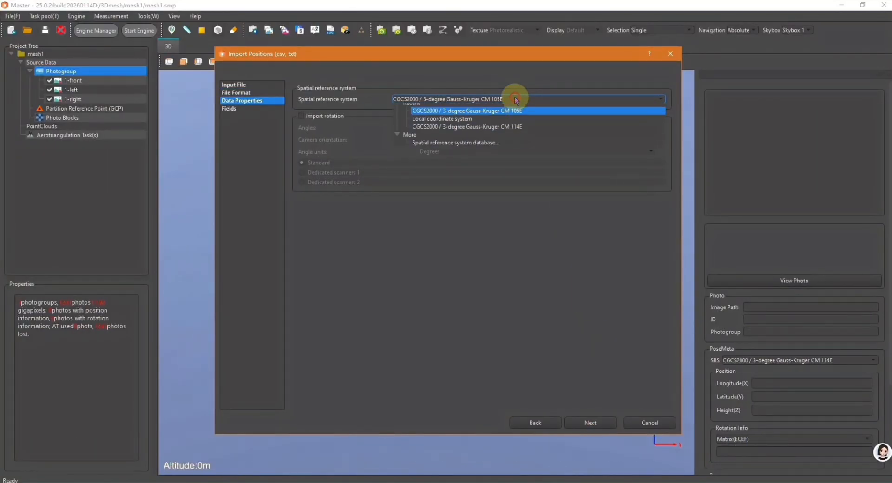
click(514, 148)
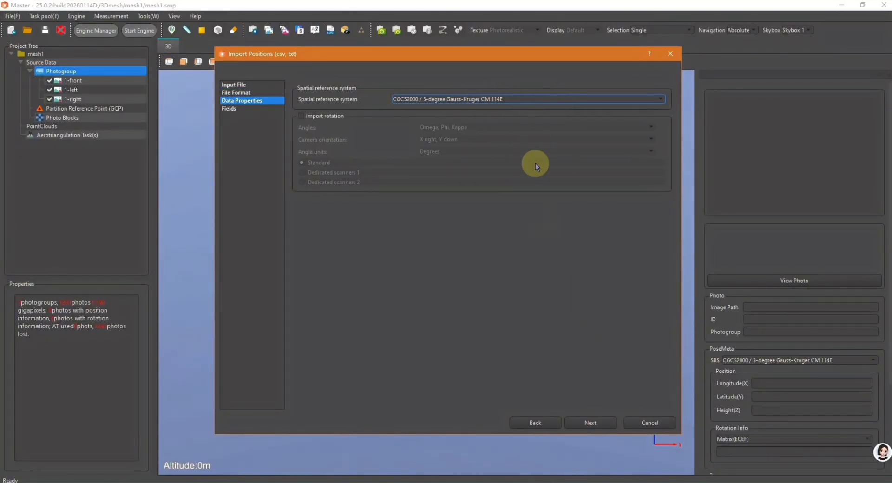
click(591, 423)
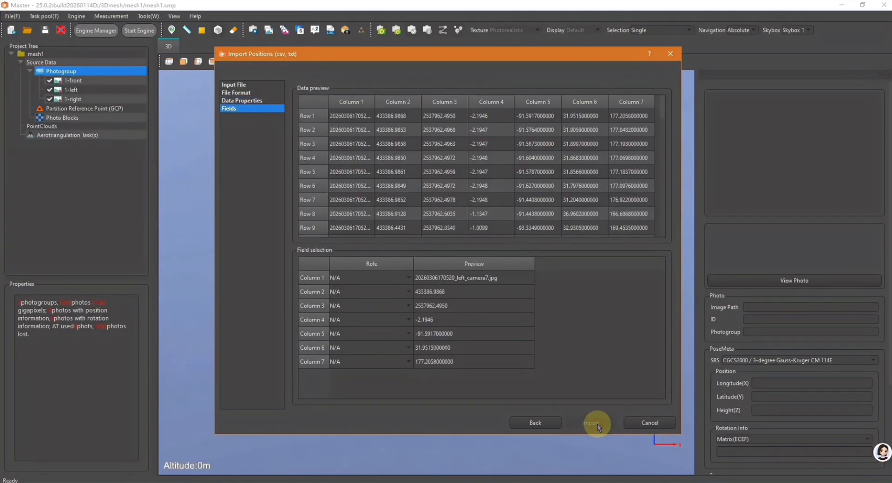
- Assign columns 1 to 4 as Photo reference, X(Longitude), Y(Latitude) and Z(Height), leave columns 5 to 7 as N/A, and import the positions
click(391, 280)
click(379, 295)
click(379, 292)
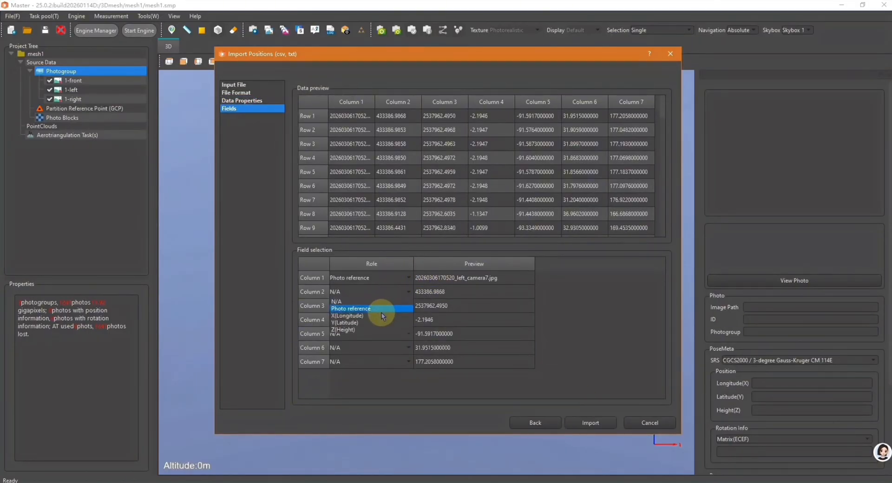
click(383, 316)
click(387, 305)
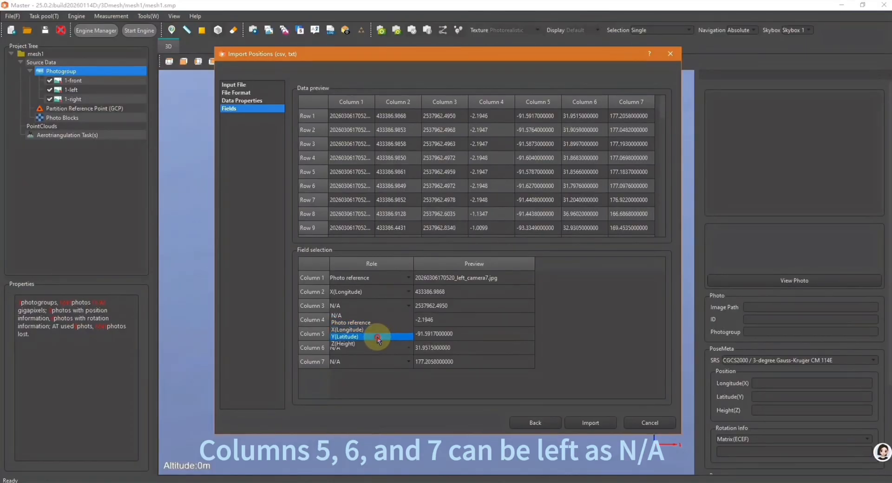
click(368, 336)
click(377, 319)
click(370, 358)
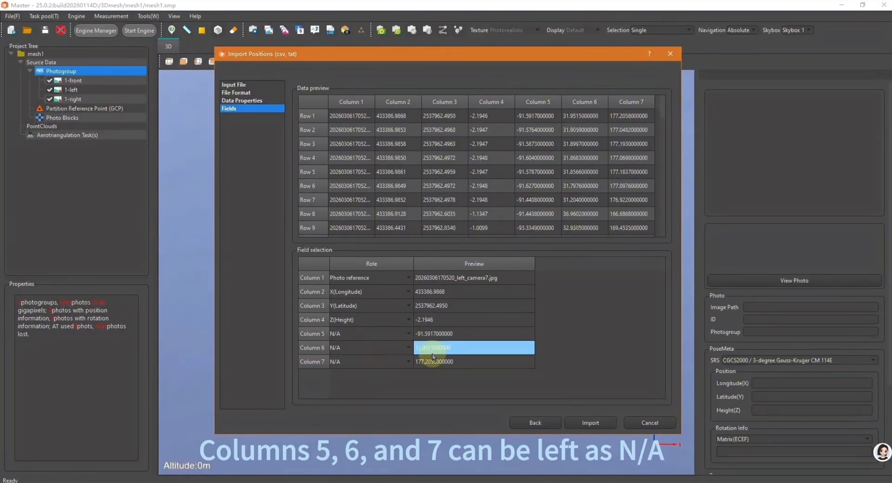
click(597, 424)
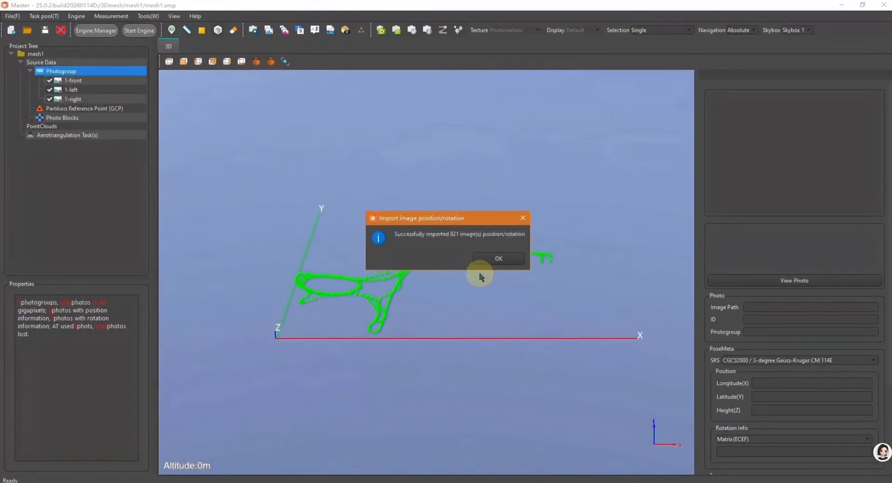
click(494, 258)
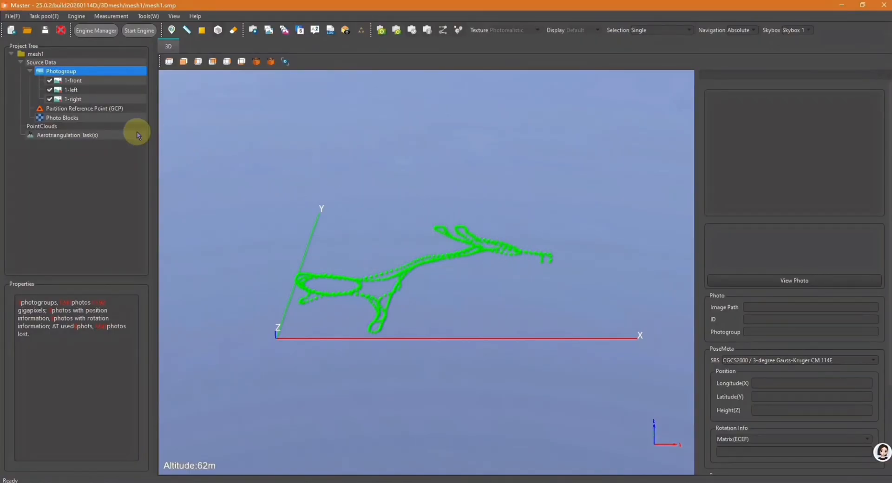
- Import the camera file front.opt from the desktop's 1200WLs1 folder into the 1-front photogroup and apply it to the group
right_click(82, 81)
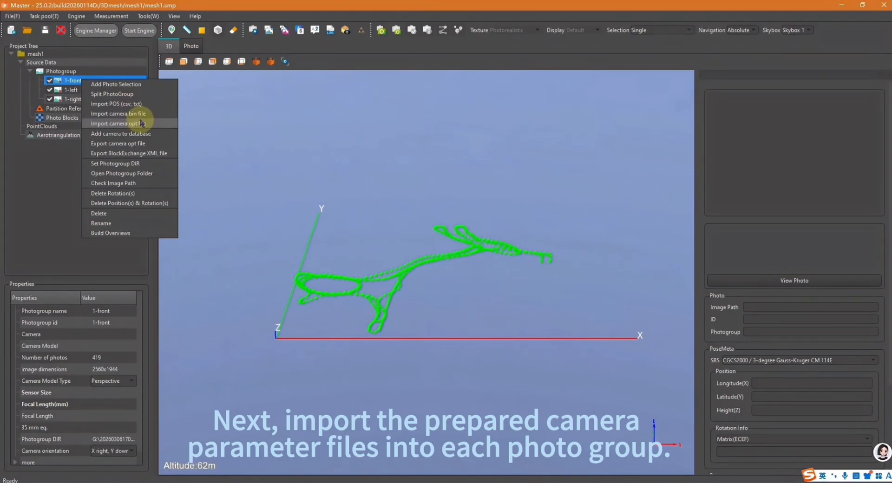
click(119, 123)
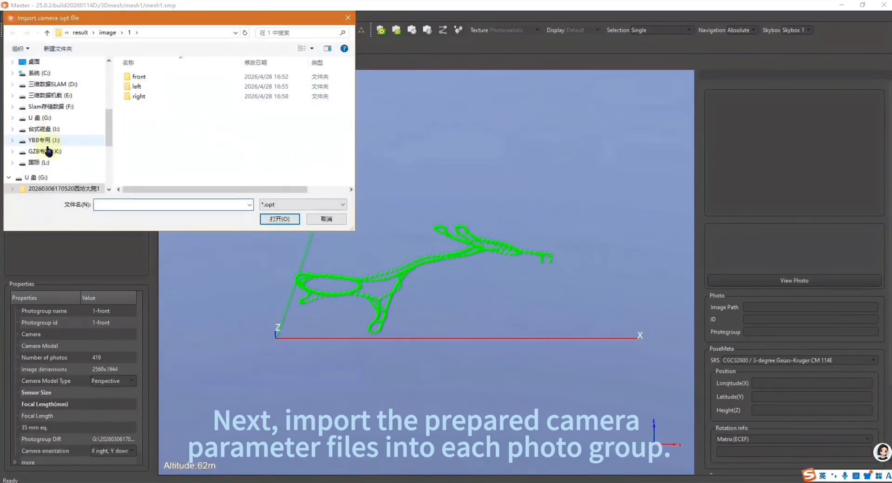
click(58, 62)
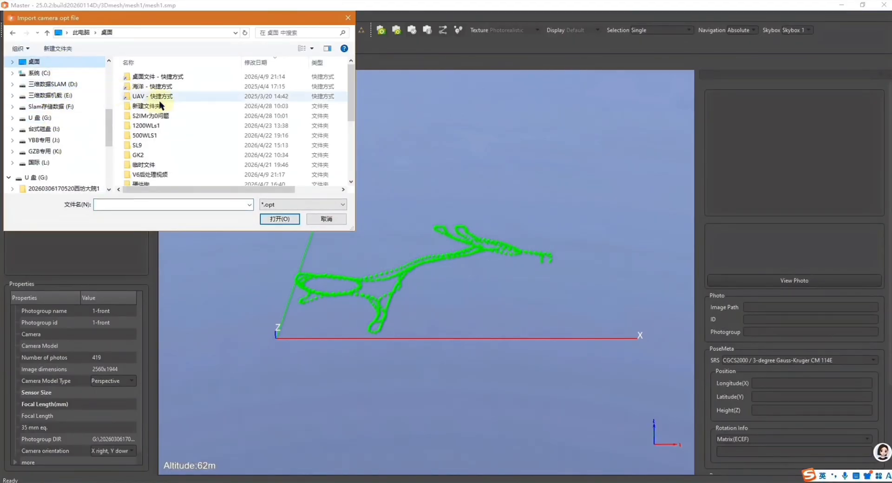
double_click(175, 125)
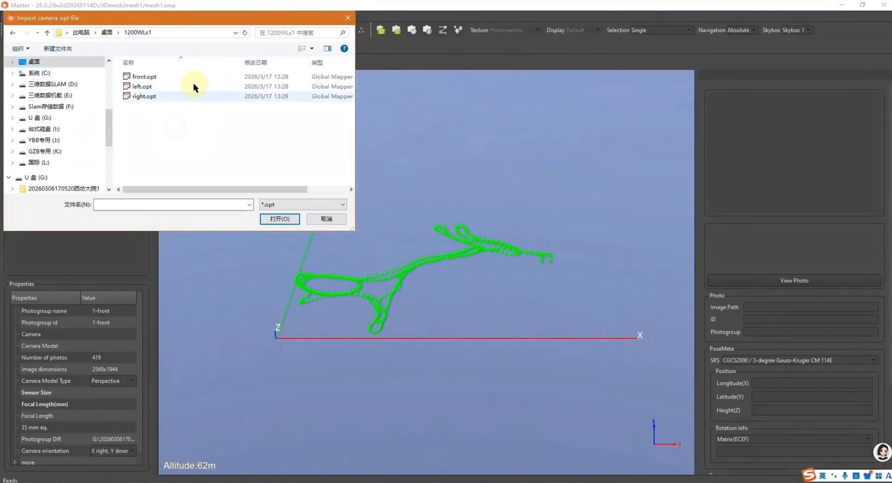
double_click(147, 77)
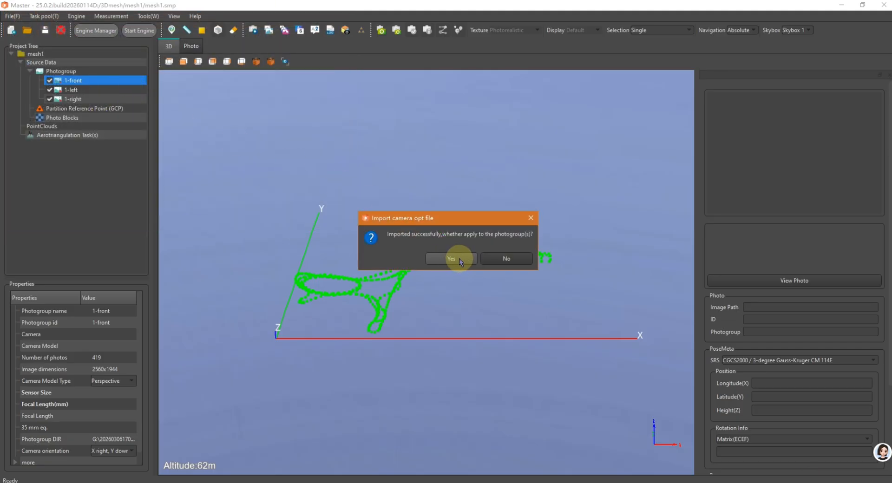
click(454, 259)
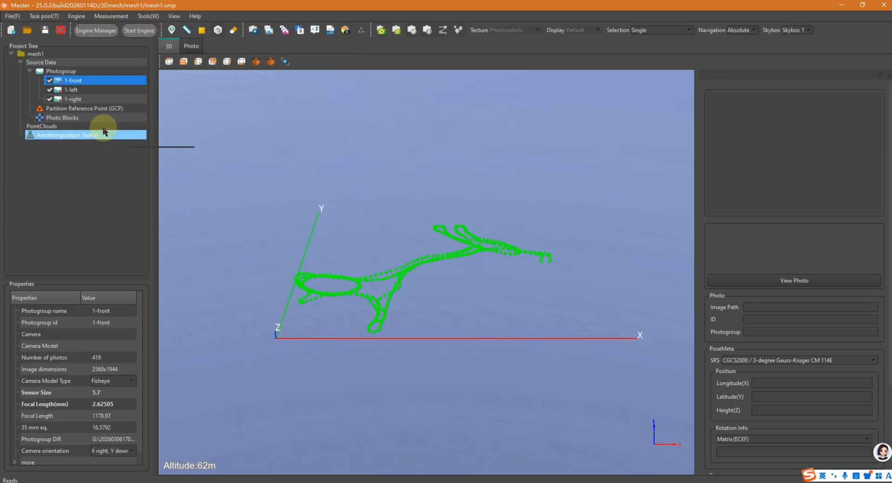
- Import the camera file left.opt from the 1200WLs1 folder into the 1-left photogroup and apply it to the group
click(88, 89)
right_click(104, 91)
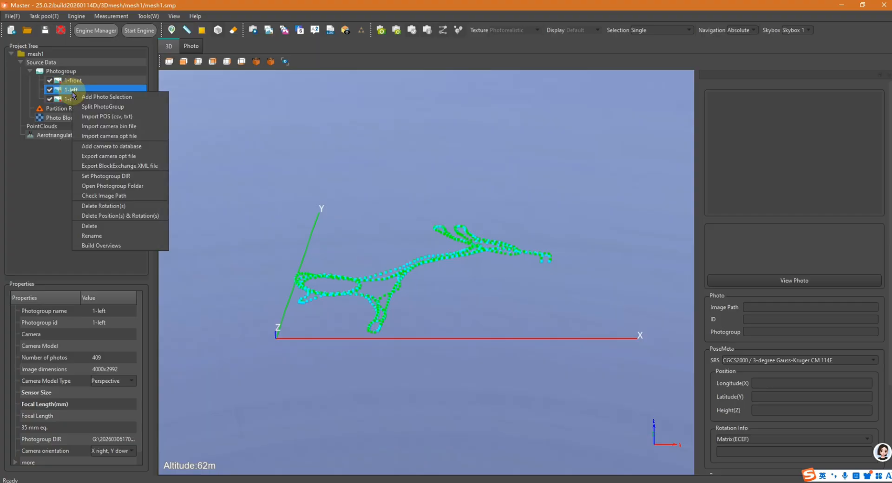
click(140, 133)
click(140, 88)
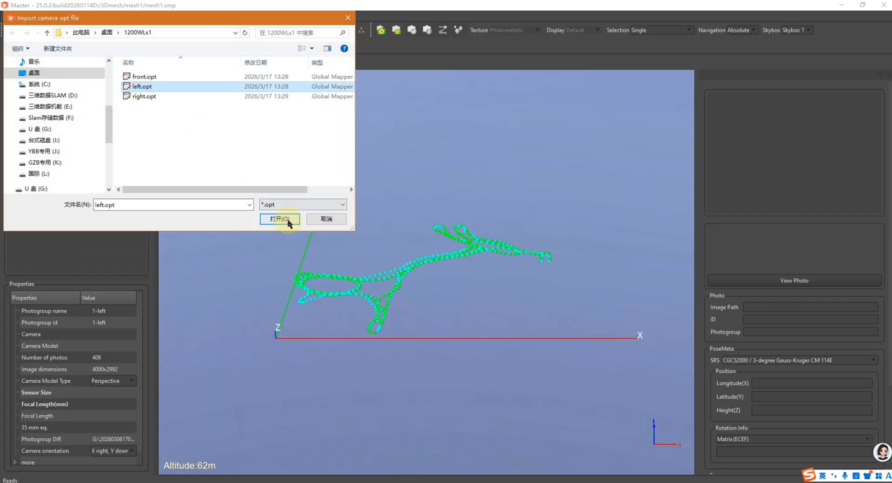
click(280, 219)
click(453, 259)
- Import the camera file right.opt into the 1-right photogroup, apply it, and check the camera properties of the three photogroups
click(74, 99)
right_click(76, 101)
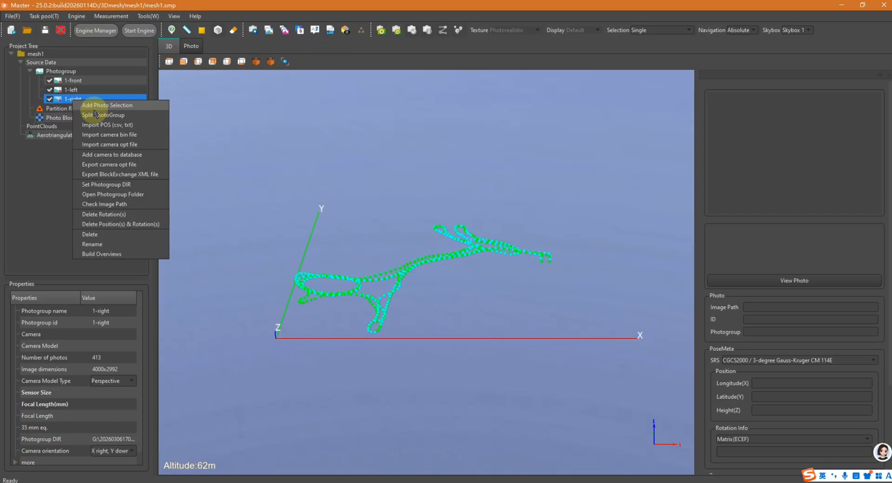
click(114, 141)
click(142, 96)
click(279, 219)
click(449, 259)
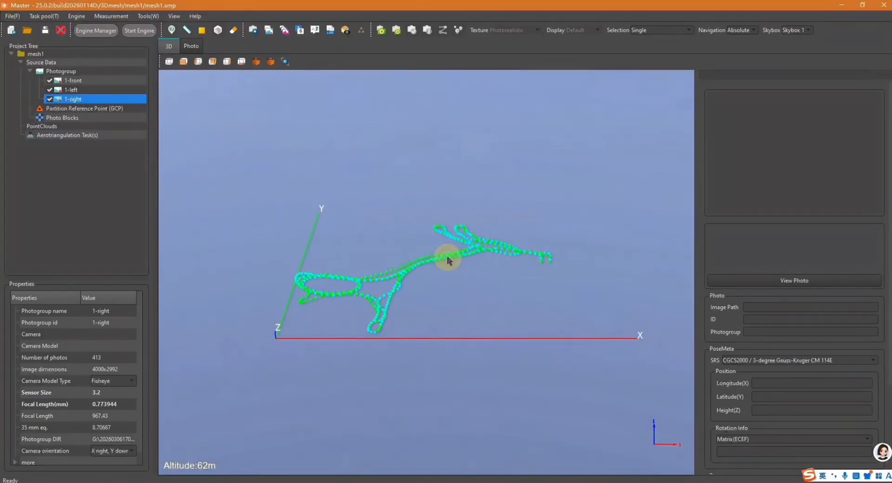
click(84, 81)
click(86, 90)
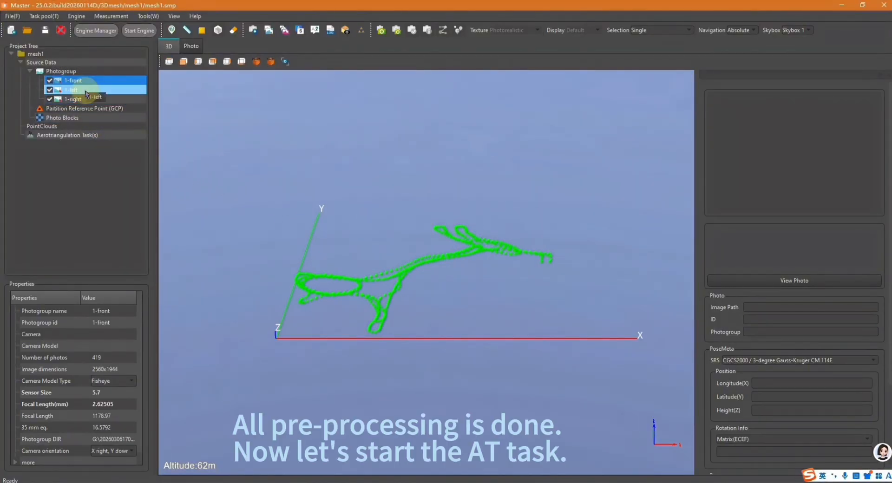
click(85, 99)
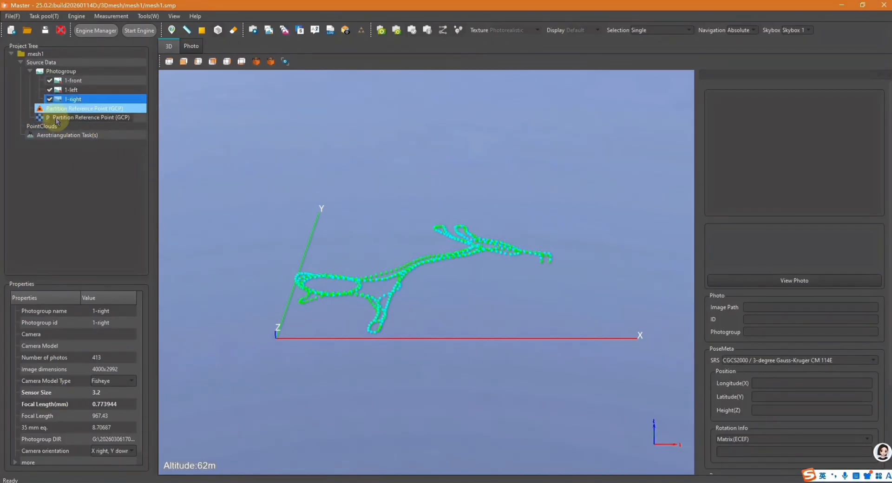
- Create a new aerotriangulation task, agreeing to continue with the network path notice and the Fisheye camera types
click(68, 137)
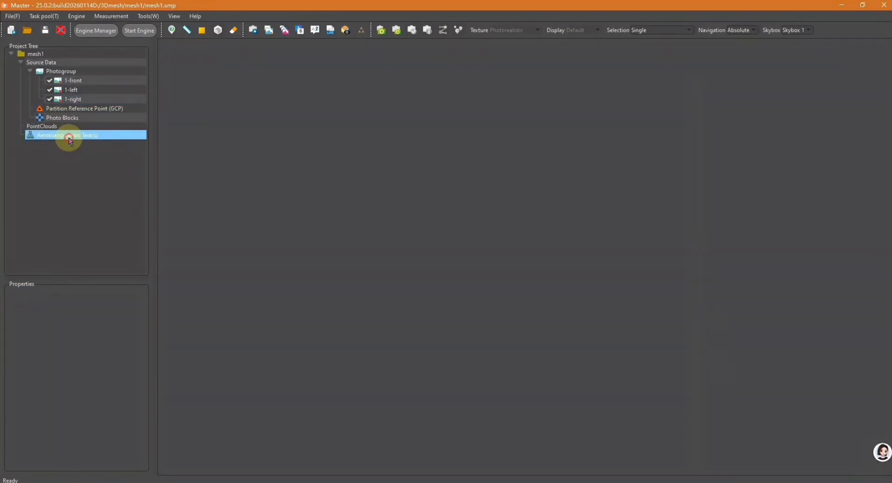
right_click(70, 140)
click(90, 145)
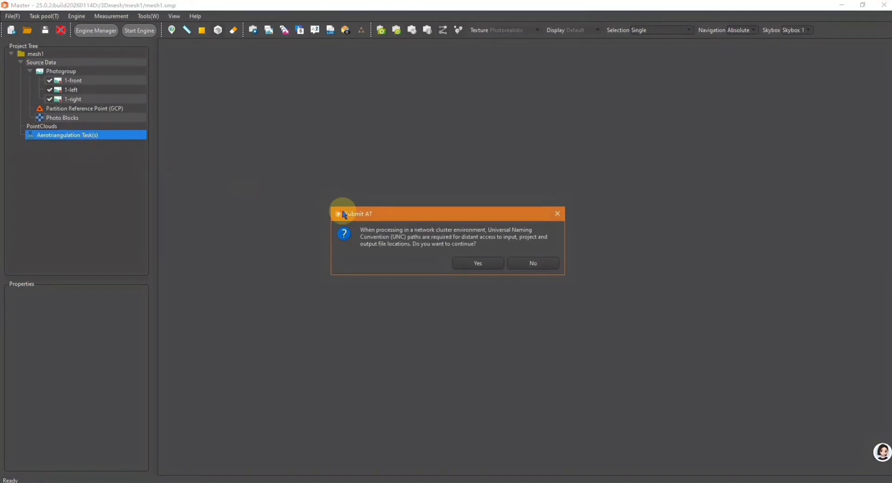
click(478, 264)
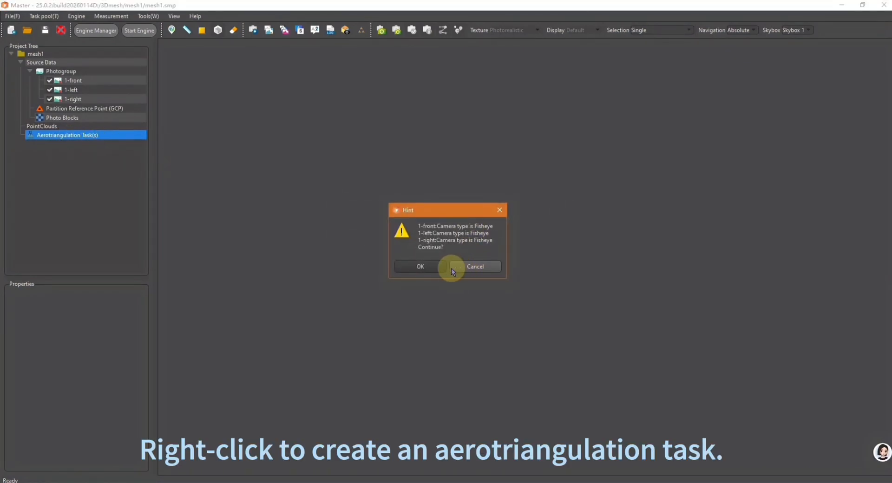
click(422, 266)
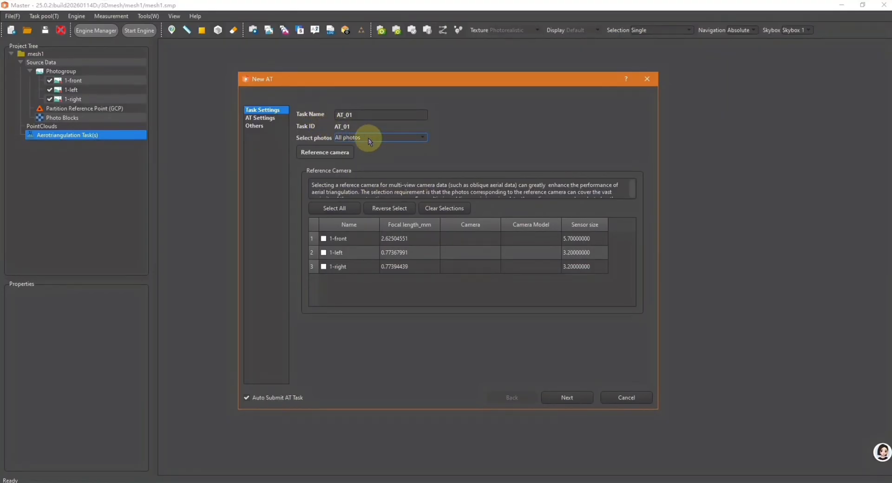
- Keep all photos for the task and set its position mode to High-precision/Attitude-assisted adjustment(<0.10m), with Rotation and Position on Compute
click(568, 398)
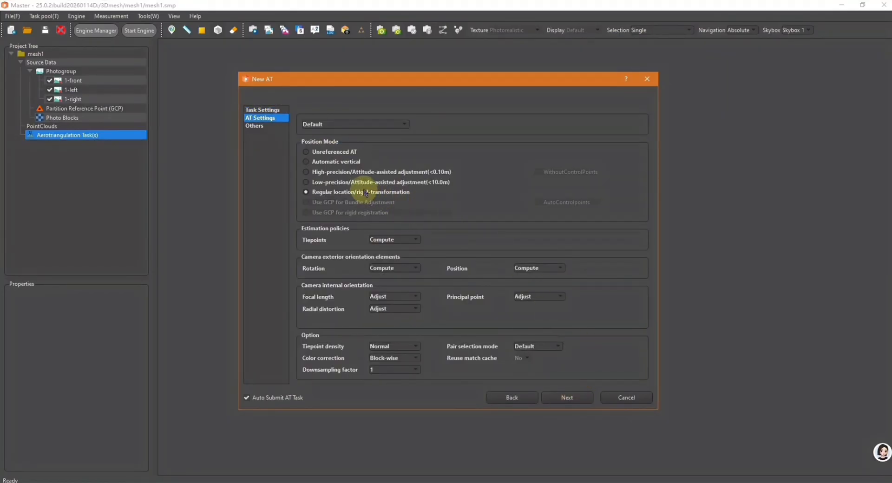
click(411, 238)
click(408, 264)
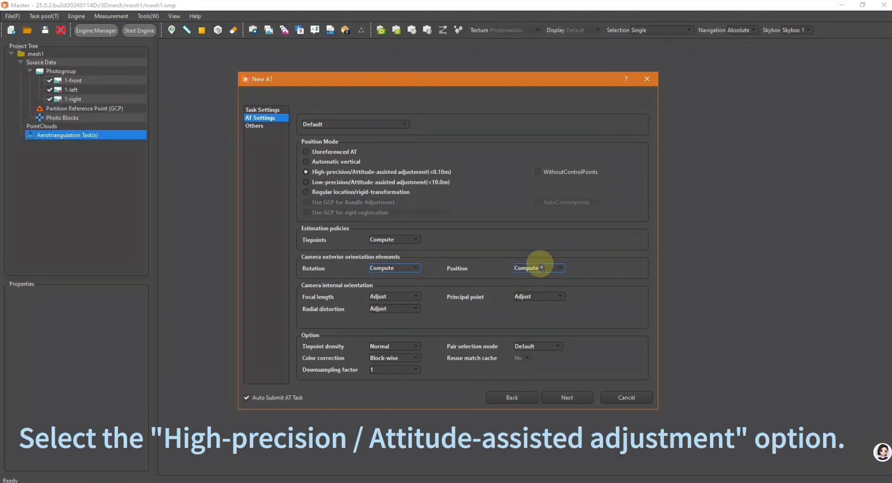
click(568, 398)
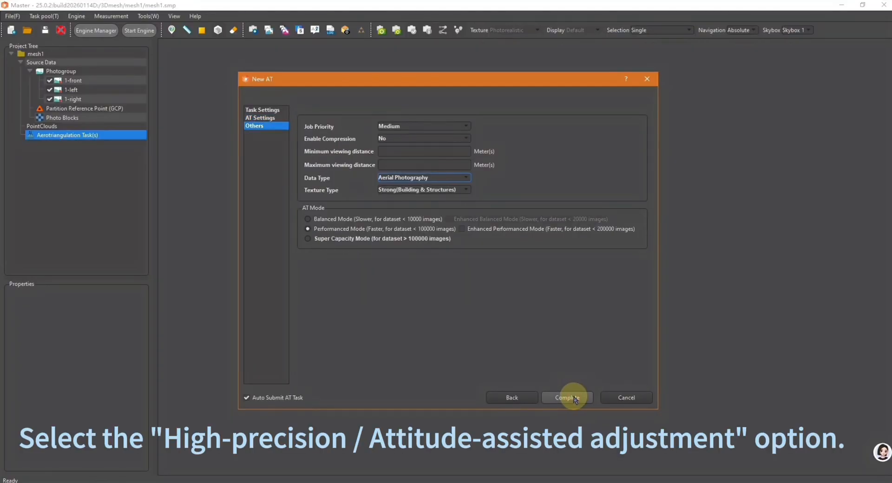
- Set the task's Data Type to Generic and Job Priority to High, and complete and submit the aerotriangulation task
click(409, 178)
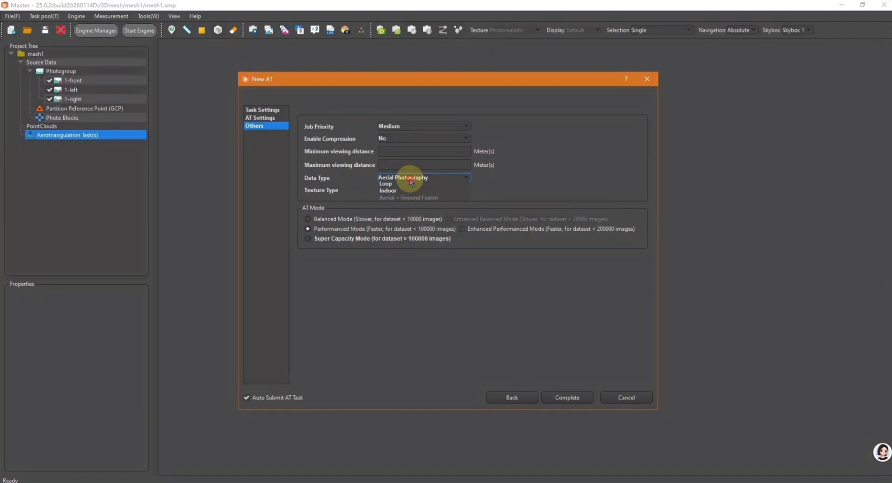
click(412, 192)
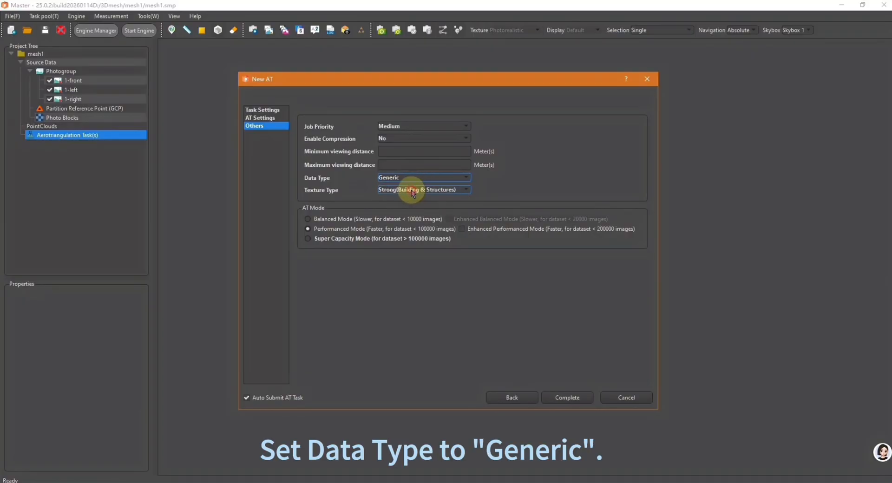
click(435, 125)
click(409, 133)
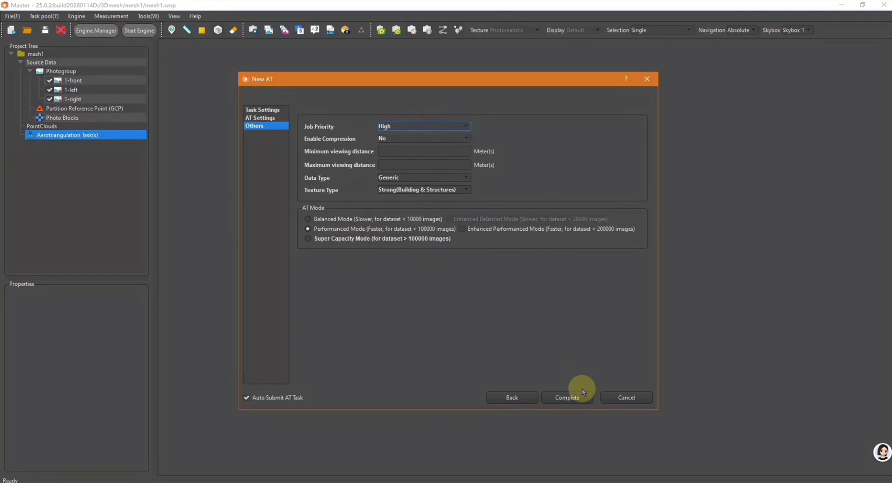
click(568, 397)
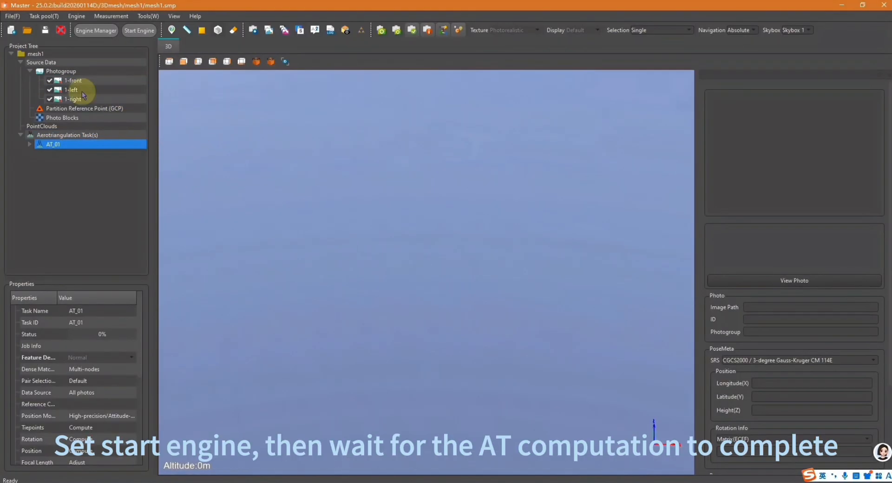
- Start the engine to process AT_01, move its console window aside, and return to the project when the job finishes
click(147, 29)
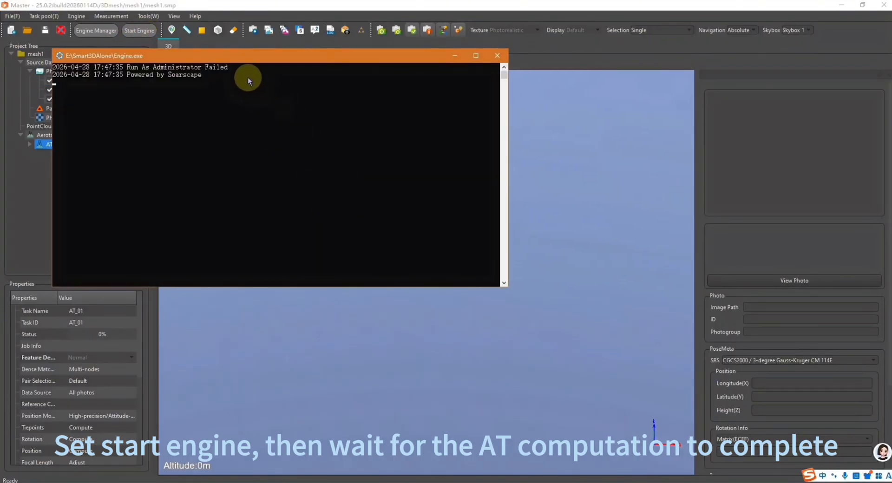
drag(277, 55, 502, 80)
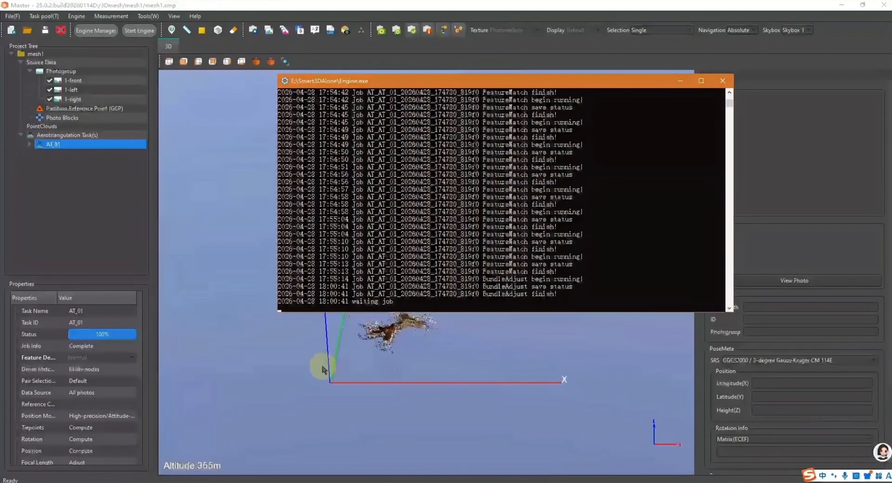
click(115, 230)
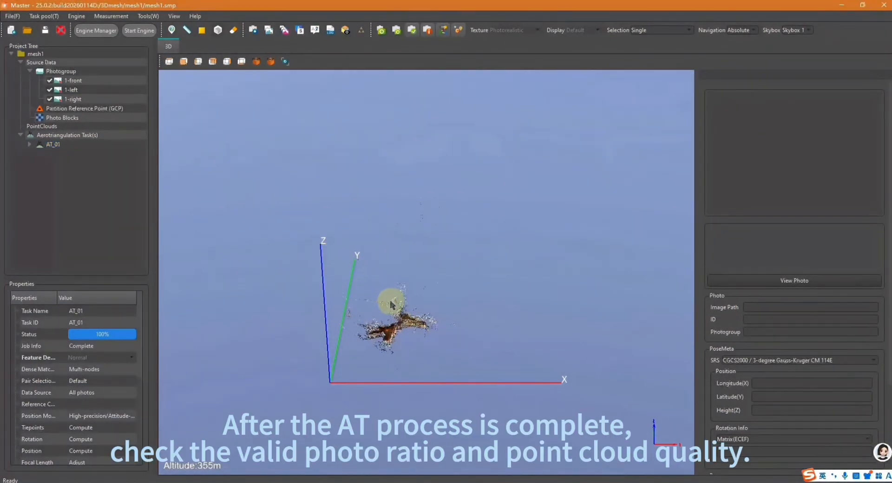
- Inspect the AT_01 point cloud up close and check the numbers of used and lost photos in its photogroup summary
scroll(385, 358, up, 4)
right_drag(376, 381, 453, 315)
scroll(405, 351, up, 1)
drag(404, 352, 434, 292)
scroll(511, 150, up, 3)
middle_drag(453, 247, 474, 334)
click(52, 144)
double_click(41, 144)
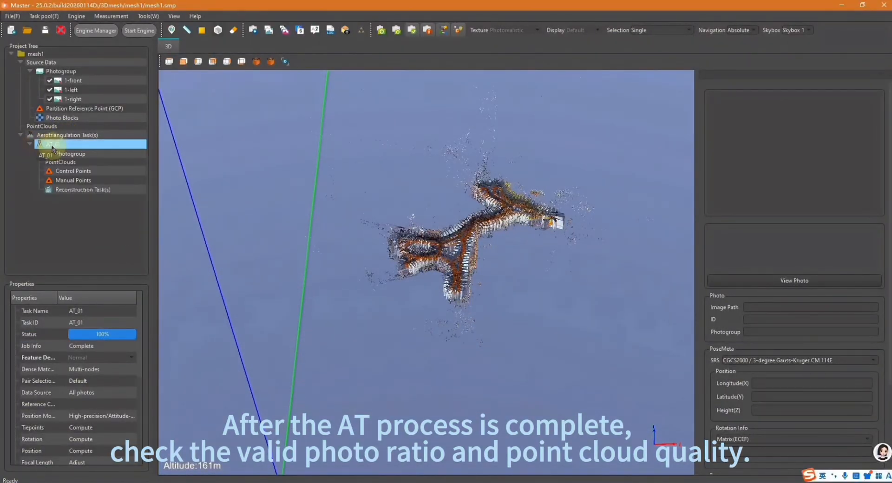
click(68, 154)
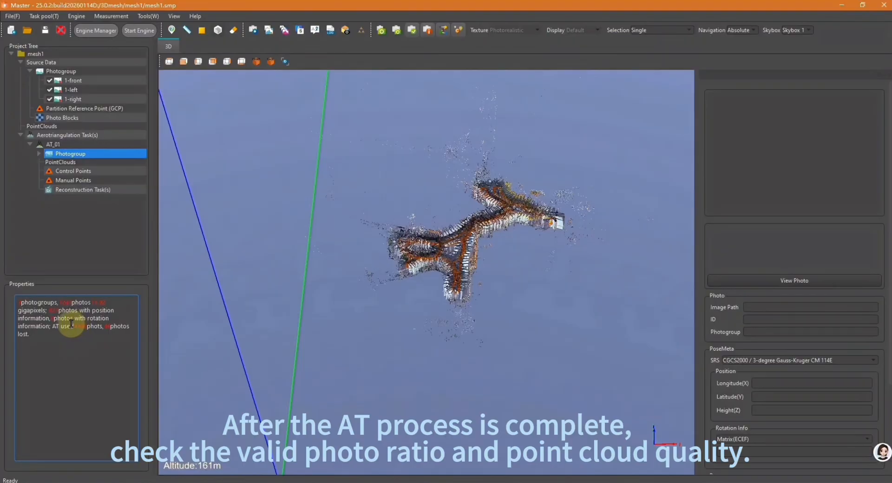
drag(70, 326, 113, 326)
click(104, 361)
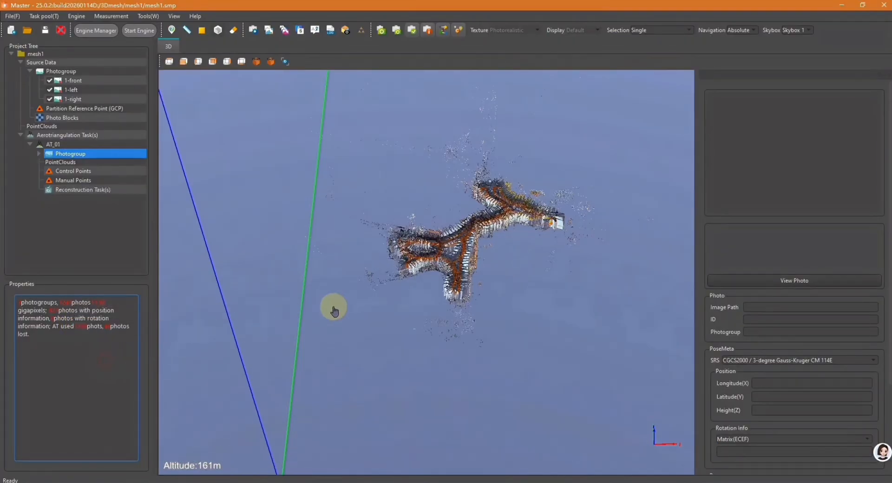
- Hide the photo frames and the yellow photo markers in the 3D view and examine the bare point cloud's quality
scroll(471, 251, up, 3)
middle_drag(472, 254, 544, 268)
drag(544, 268, 465, 264)
click(412, 30)
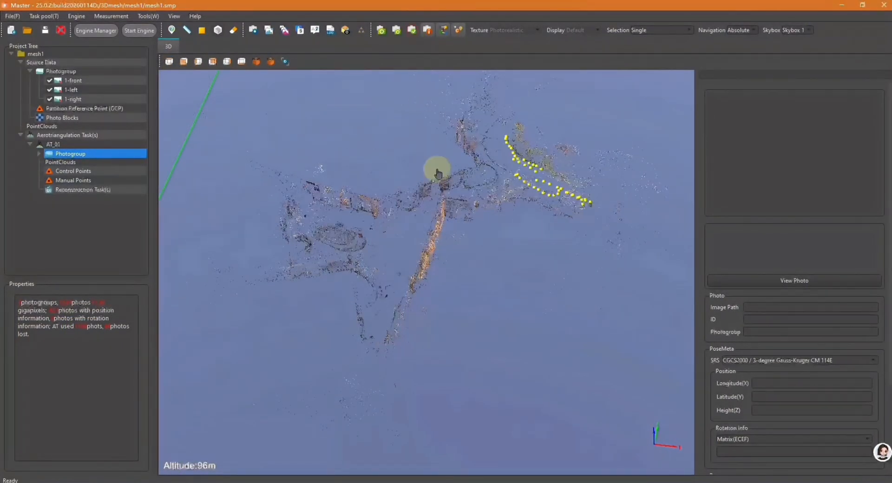
middle_drag(438, 171, 418, 292)
click(428, 31)
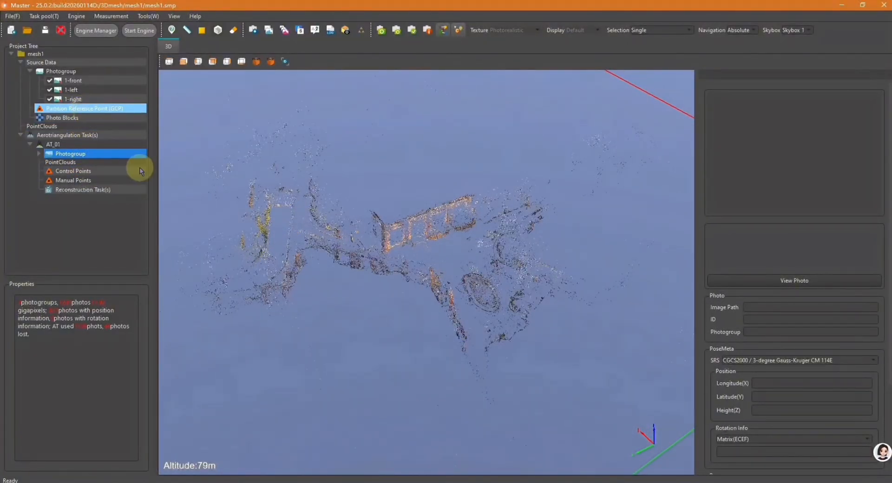
click(282, 482)
click(277, 463)
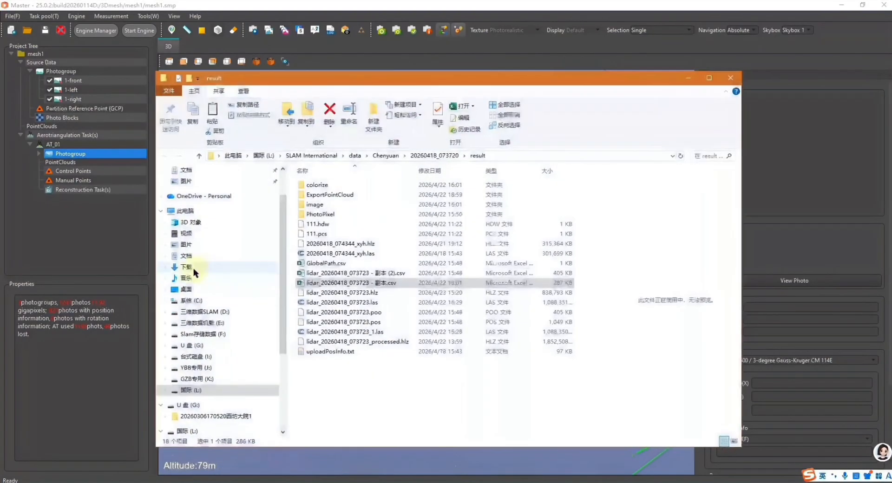
click(188, 406)
click(346, 186)
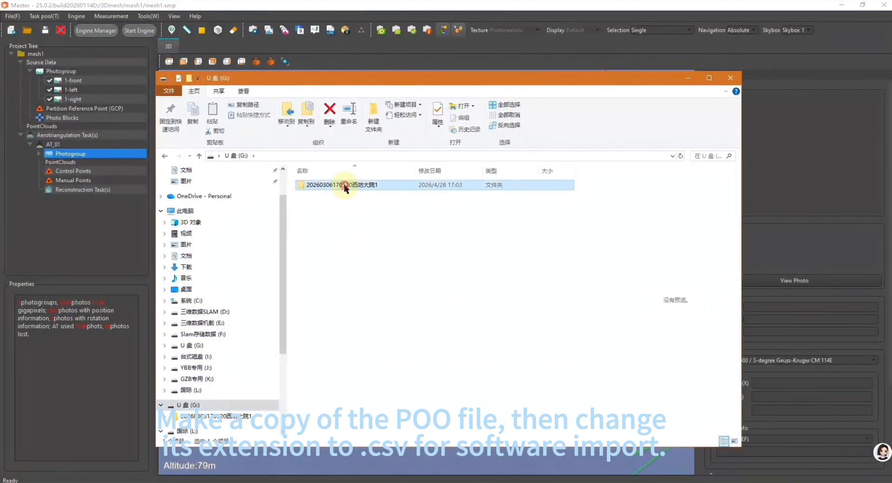
double_click(346, 186)
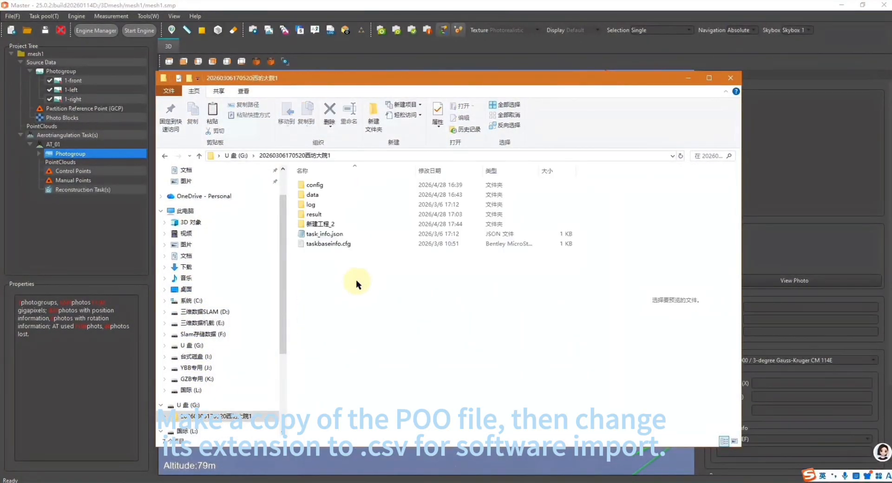
double_click(323, 213)
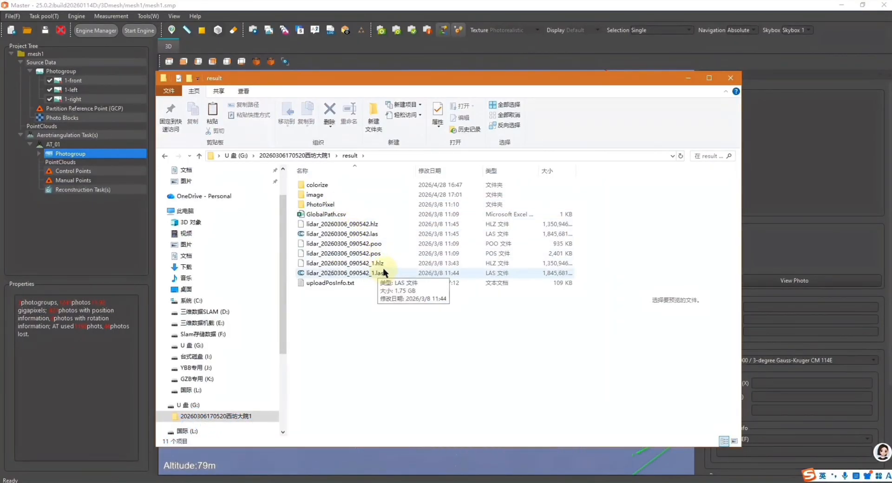
- Duplicate the file lidar_20260306_090542.poo within the result folder
click(375, 245)
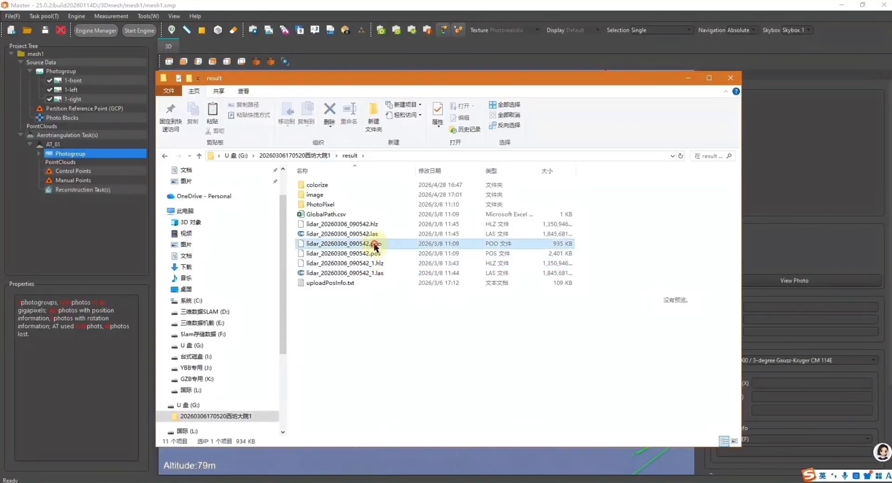
right_click(375, 246)
click(406, 425)
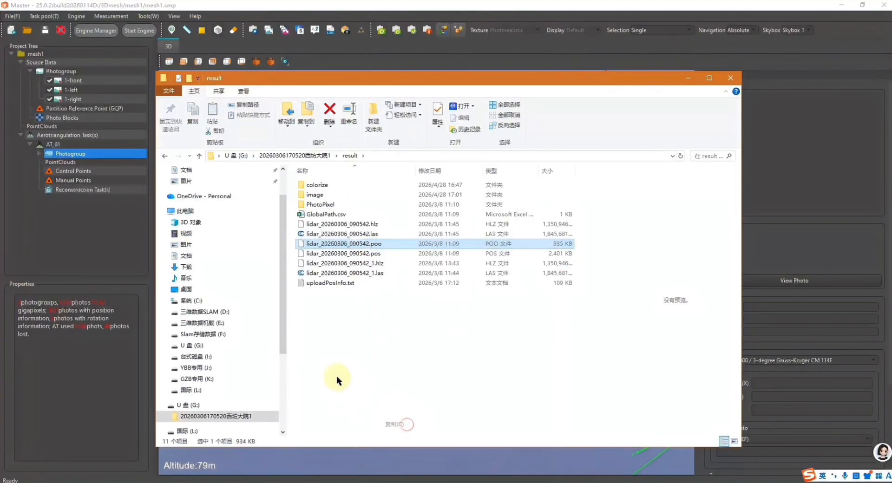
key(ctrl+v)
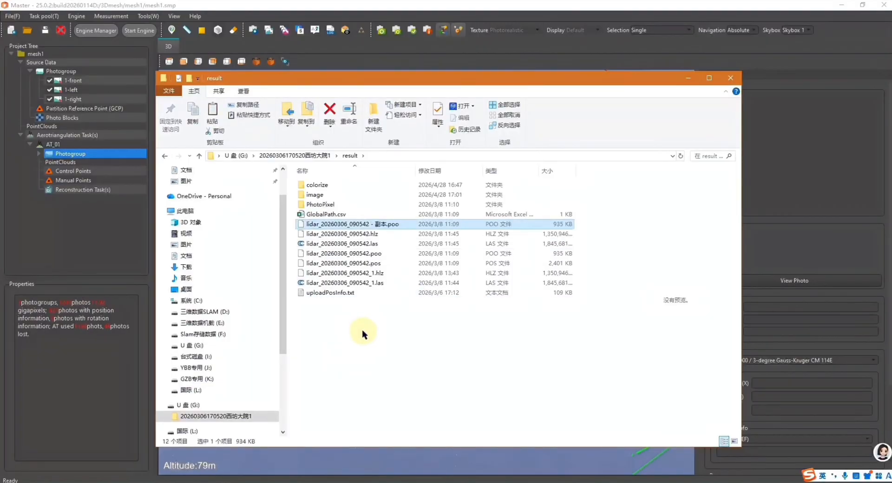
- Rename the POO copy to lidar_20260306_090542 - 副本.csv and accept the file extension change
right_click(385, 225)
click(416, 441)
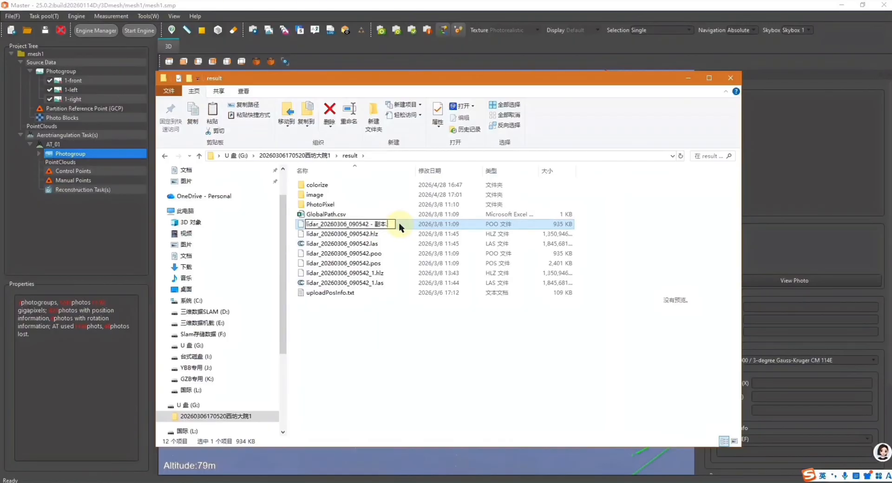
key(Return)
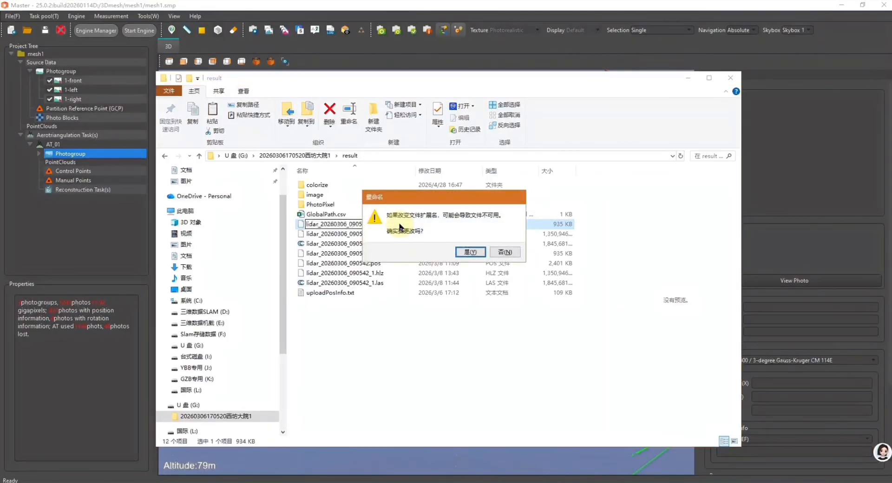
key(Return)
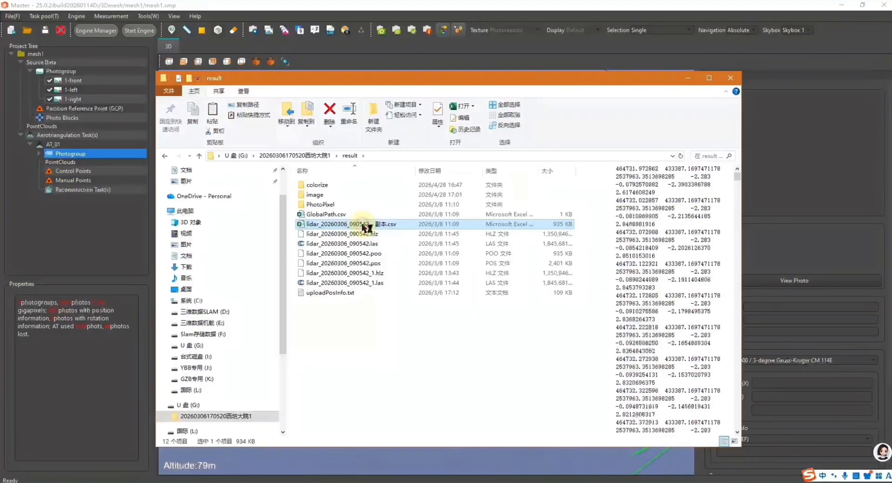
- Open the trajectory file lidar_20260306_090542 - 副本.csv from the result folder in Excel
double_click(368, 226)
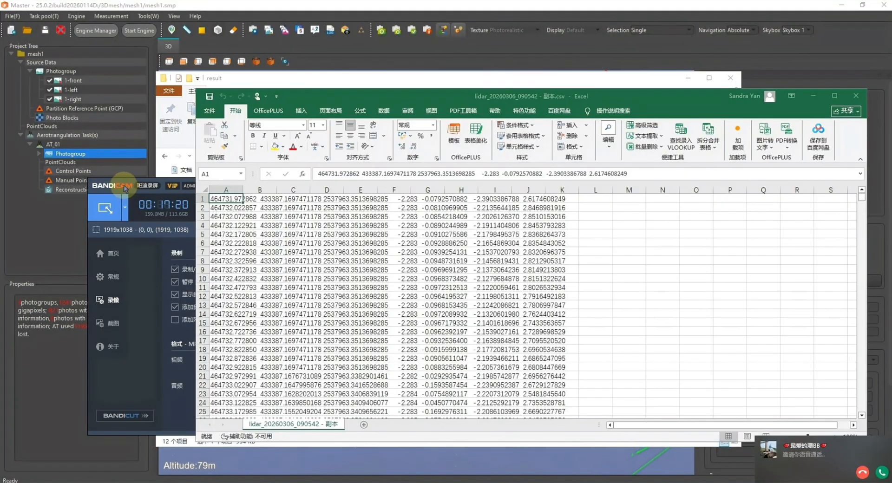
click(122, 185)
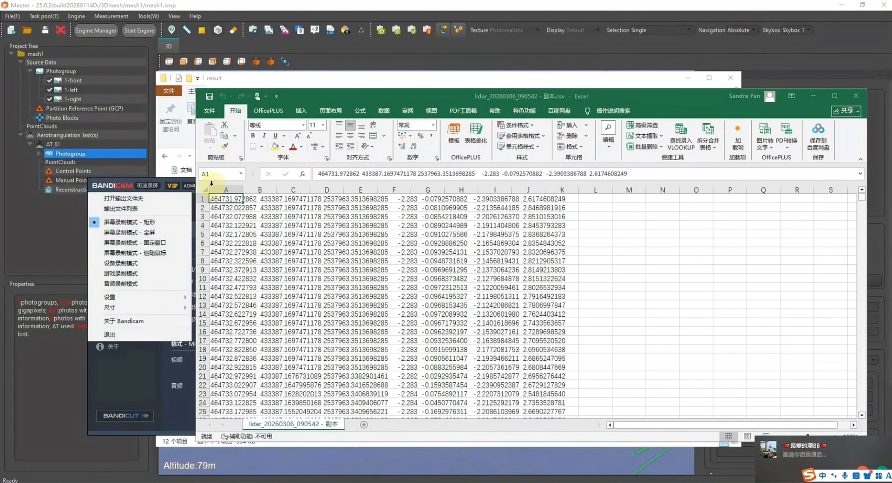
click(143, 379)
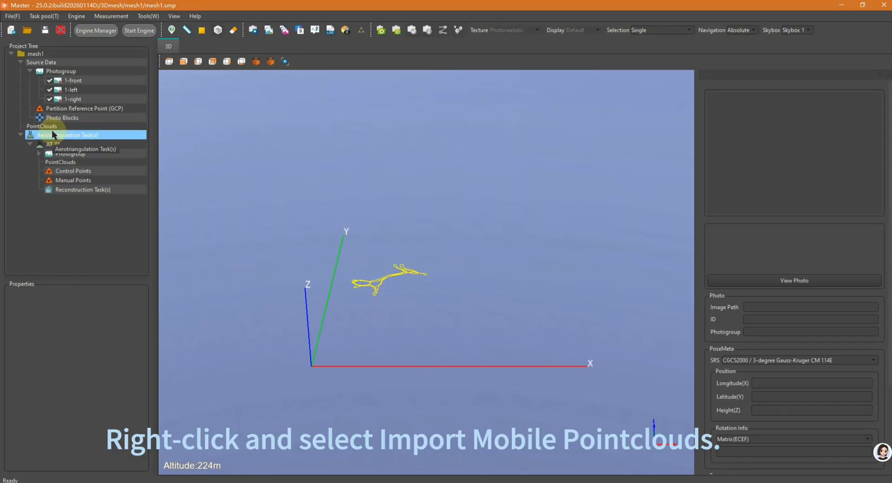
- Start a mobile point cloud import in mesh1 and add lidar_20260306_090542 - 副本.csv as the trajectory
click(53, 127)
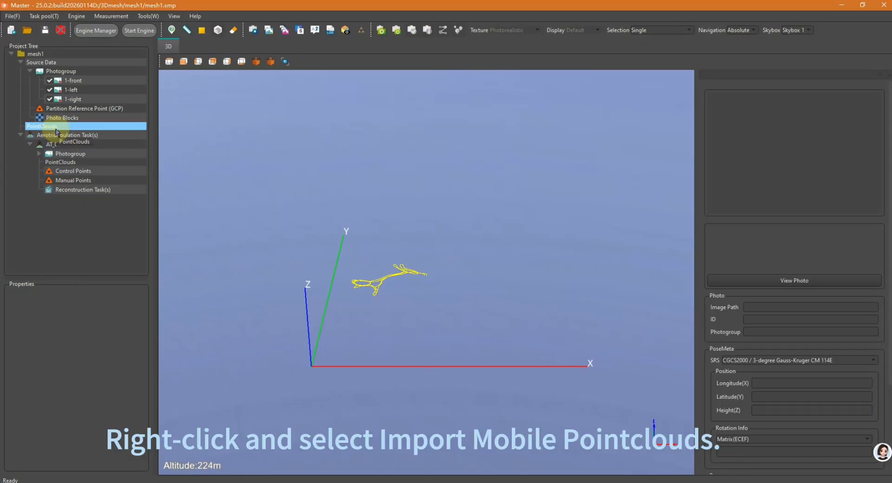
right_click(55, 131)
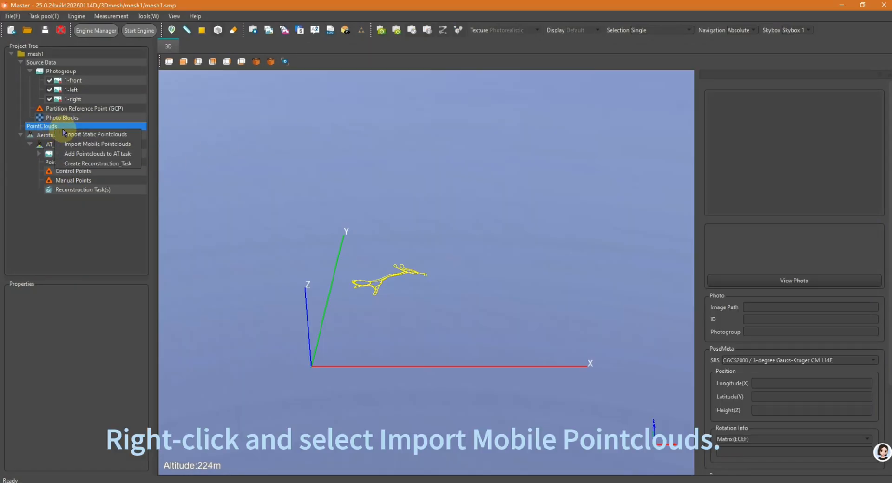
click(97, 144)
click(381, 264)
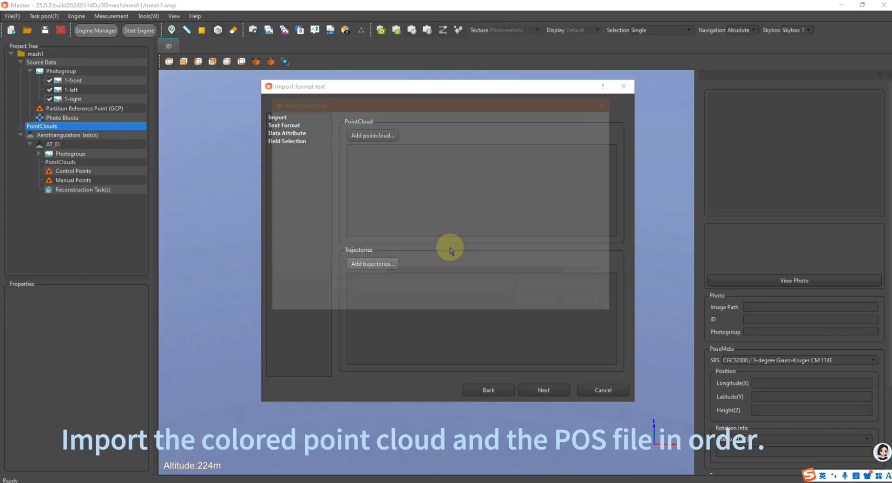
double_click(450, 210)
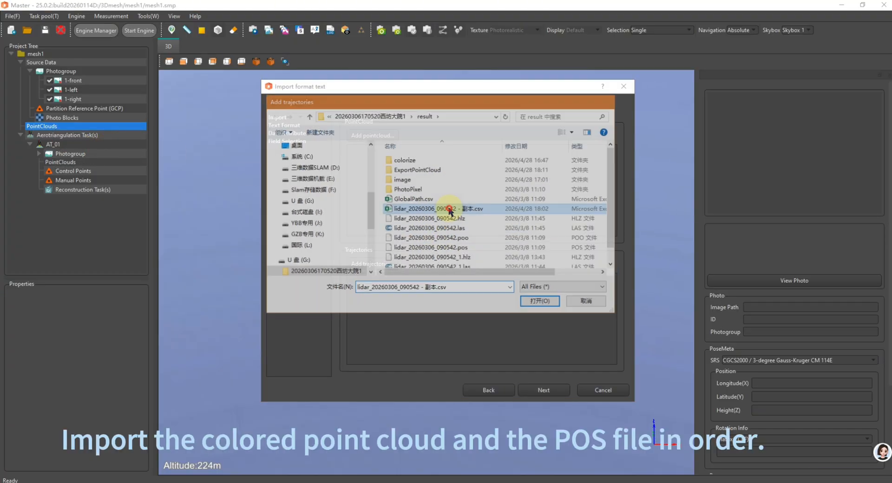
- Add the colored point cloud Export-LIDAR_20260306_090542--18_11_31.las from the desktop to the import
click(389, 140)
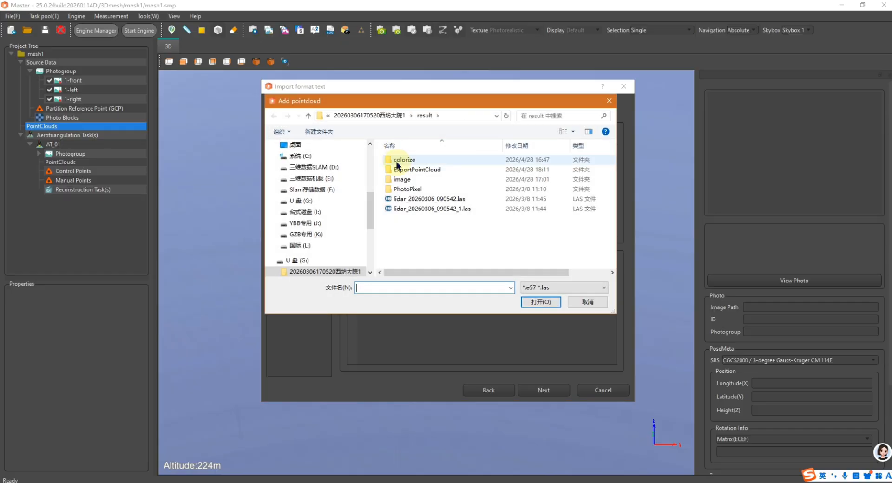
scroll(305, 174, up, 1)
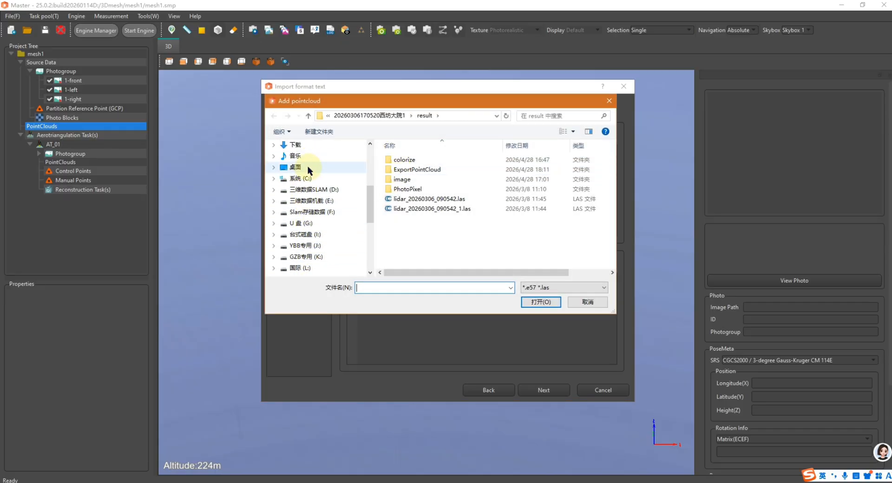
click(304, 168)
double_click(444, 163)
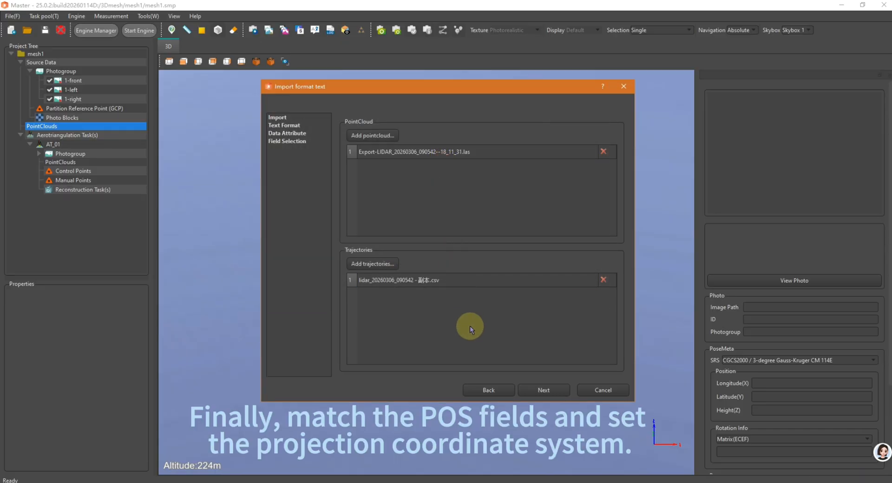
- Accept the comma-delimited text format and choose CGCS2000 / 3-degree Gauss-Kruger CM 114E as the import's WCS
click(544, 390)
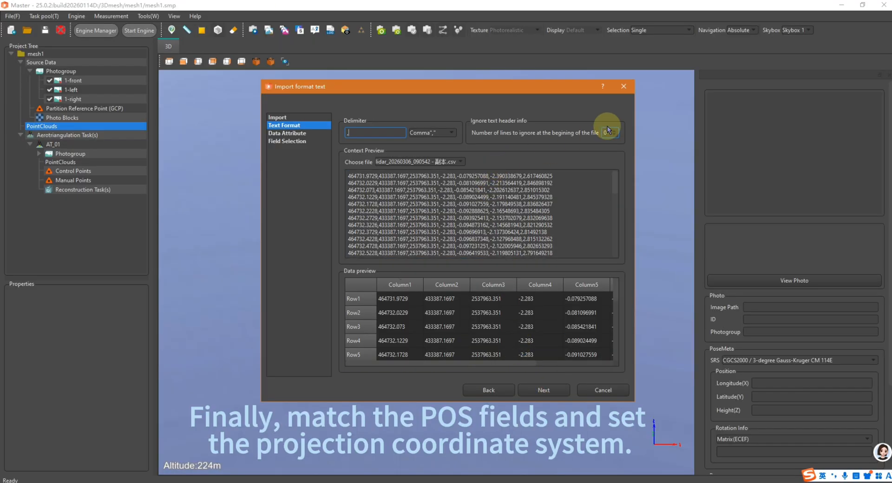
click(544, 390)
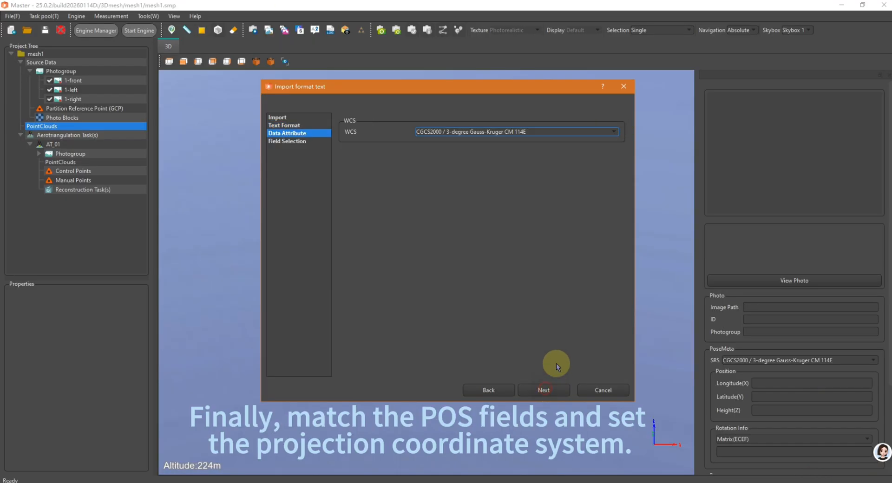
click(515, 132)
click(512, 184)
click(539, 384)
- Assign columns 1 to 4 to Time, X(Longitude), Y(Latitude) and Z(Height), and complete the import
click(416, 292)
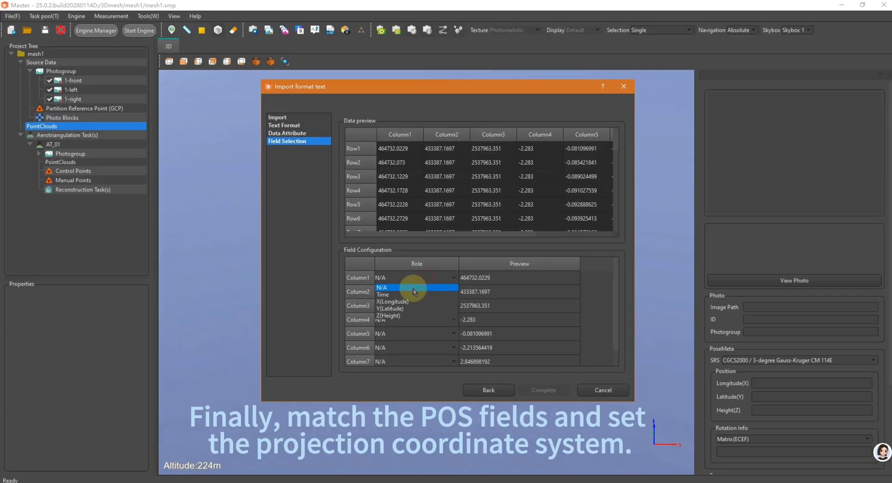
click(417, 308)
click(417, 307)
click(410, 330)
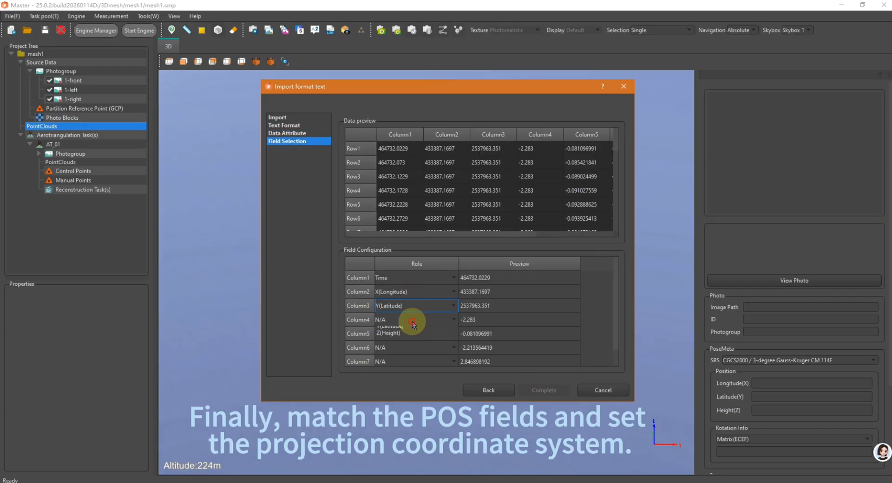
click(411, 320)
click(425, 350)
click(554, 390)
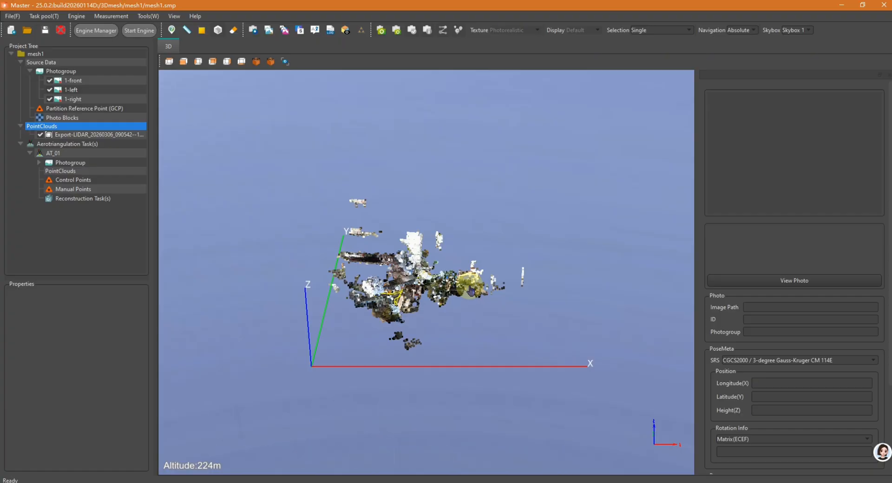
- Examine the imported colored point cloud and its trajectory up close and from several angles
scroll(416, 289, up, 5)
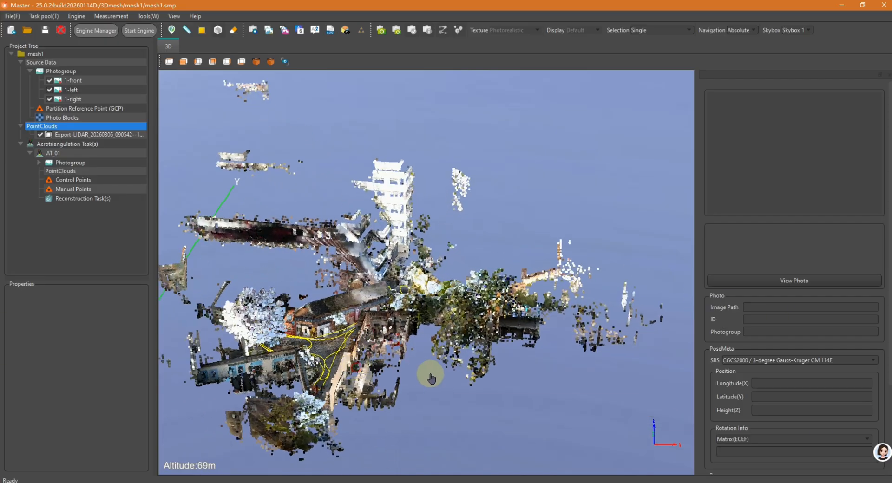
drag(431, 374, 488, 376)
middle_drag(488, 376, 409, 274)
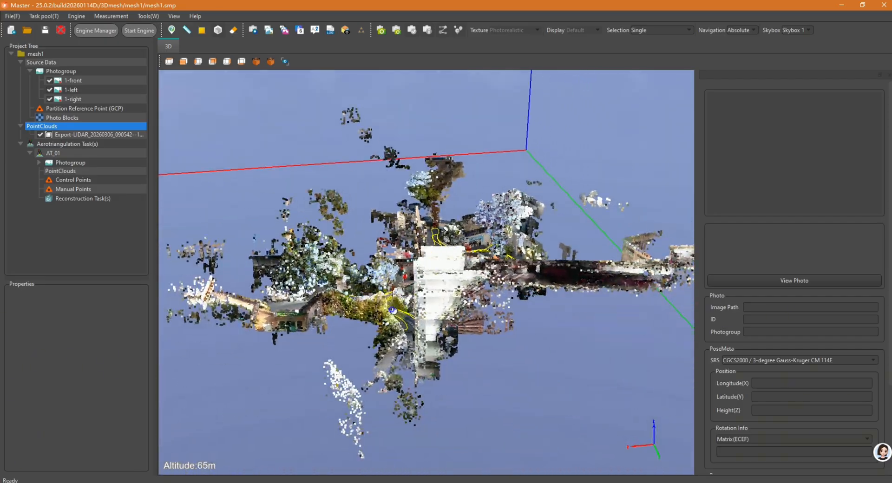
scroll(396, 297, up, 5)
scroll(389, 368, up, 5)
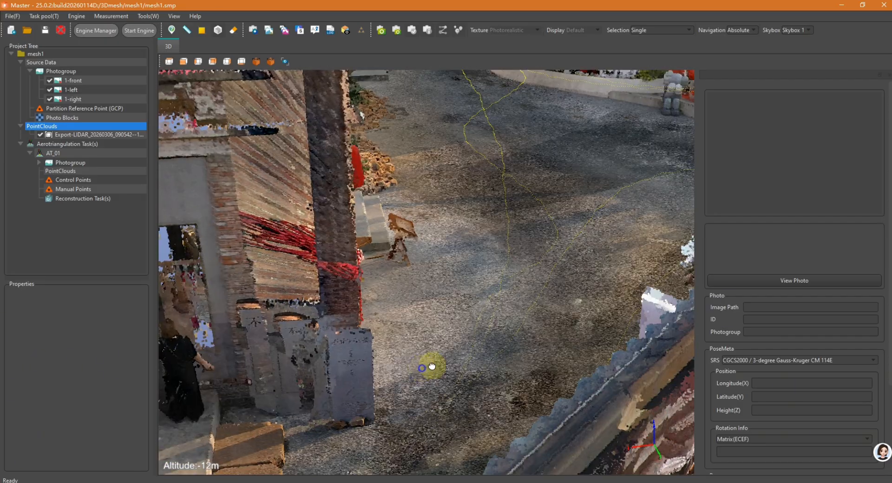
scroll(612, 265, down, 3)
drag(497, 303, 307, 300)
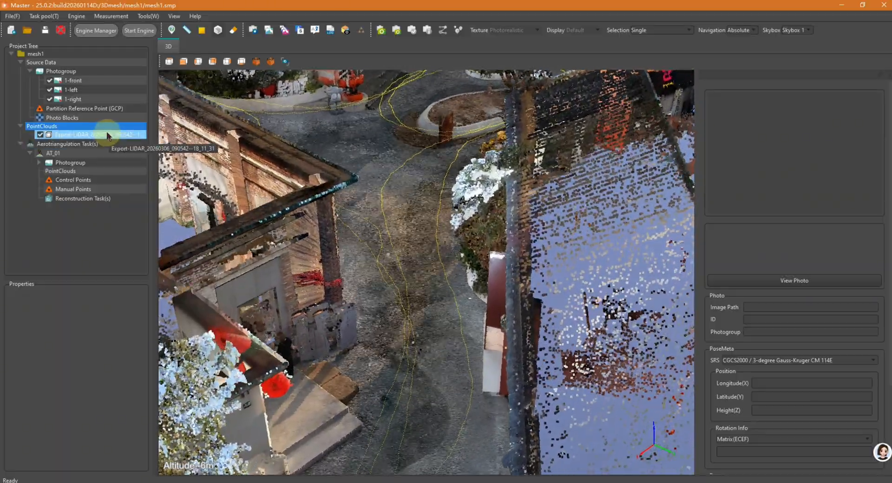
- Add the imported point cloud to aerotriangulation task AT_01 and expand that task's point cloud list
right_click(108, 135)
right_click(70, 125)
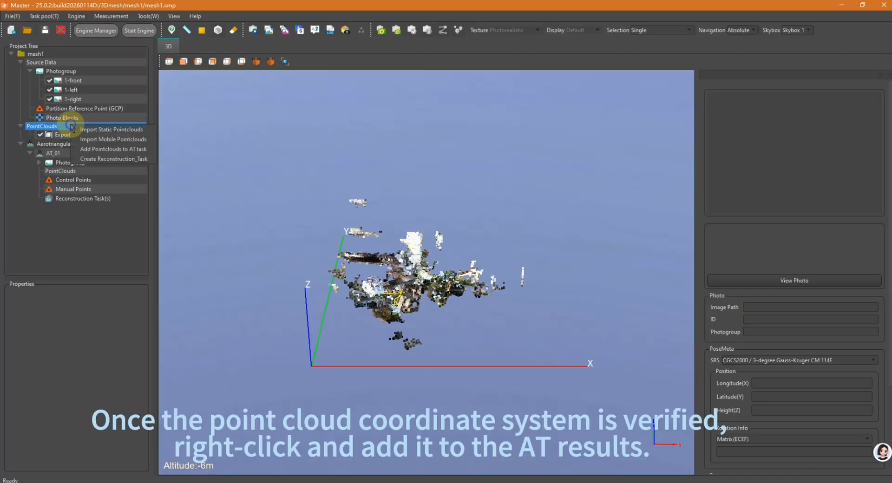
click(103, 150)
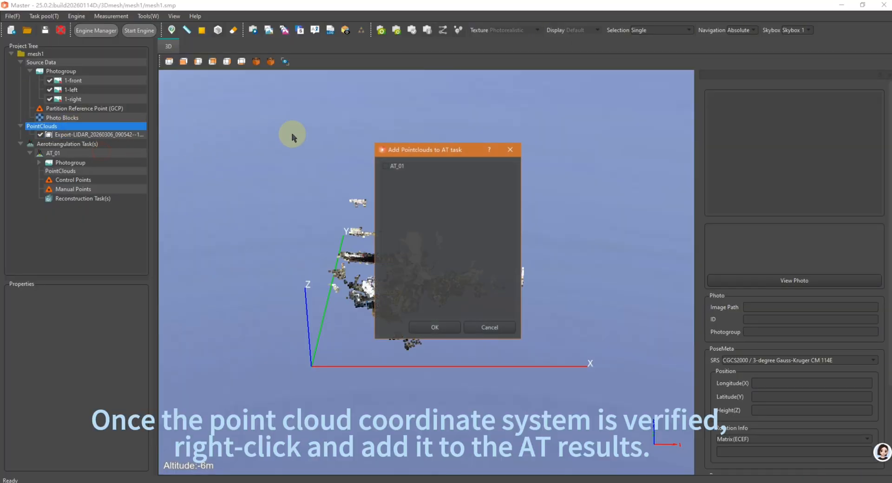
click(387, 168)
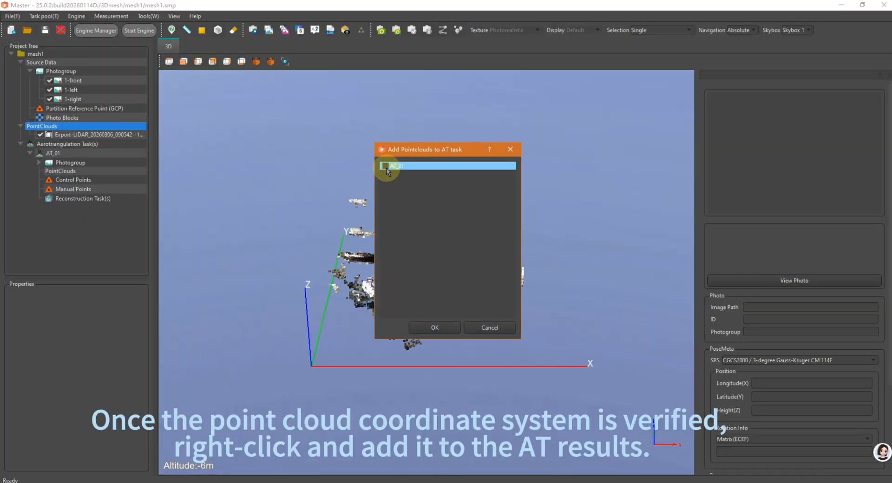
click(427, 326)
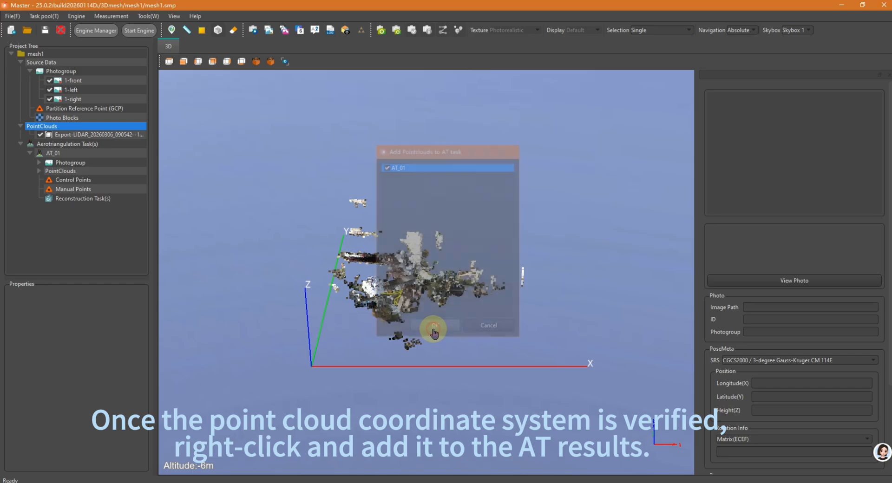
click(40, 172)
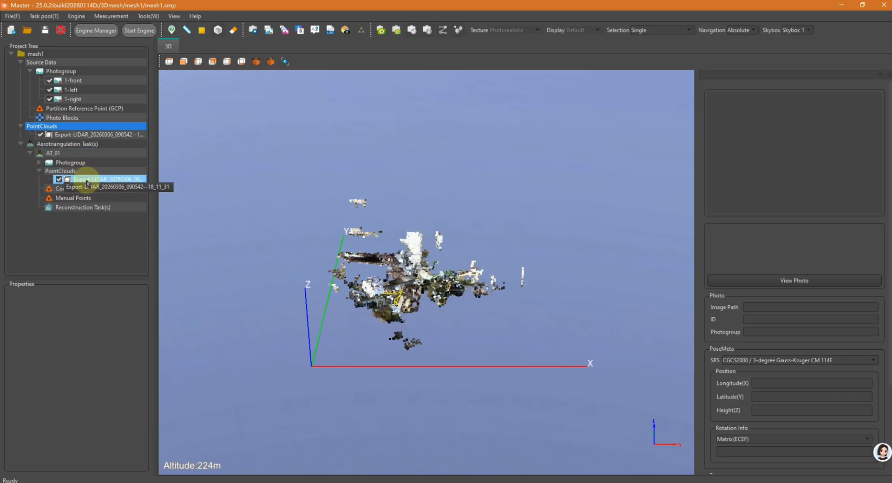
- Start reconstruction task RC_01 under AT_01 with SRS CGCS2000 / 3-degree Gauss-Kruger CM 114E and proceed to the tiling settings
click(83, 208)
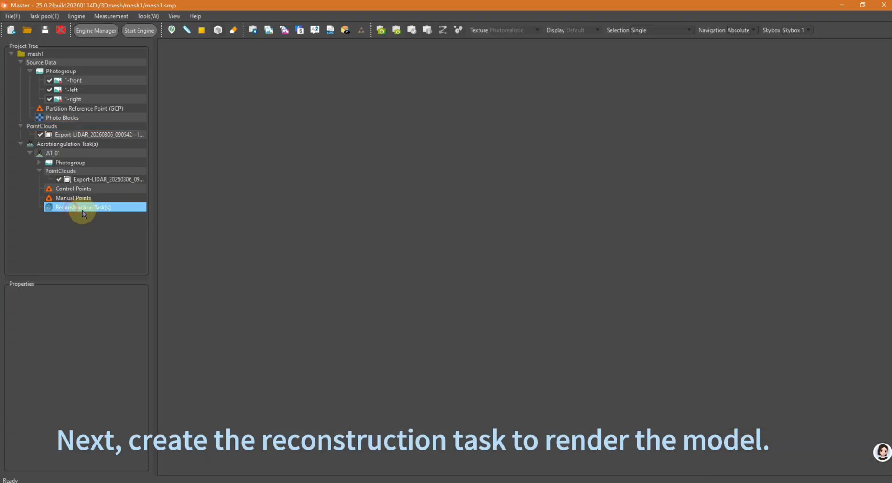
click(109, 216)
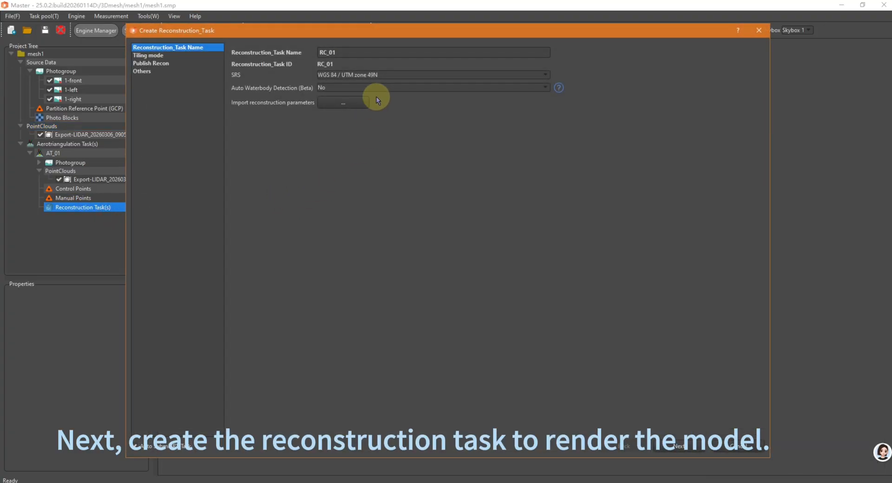
click(376, 74)
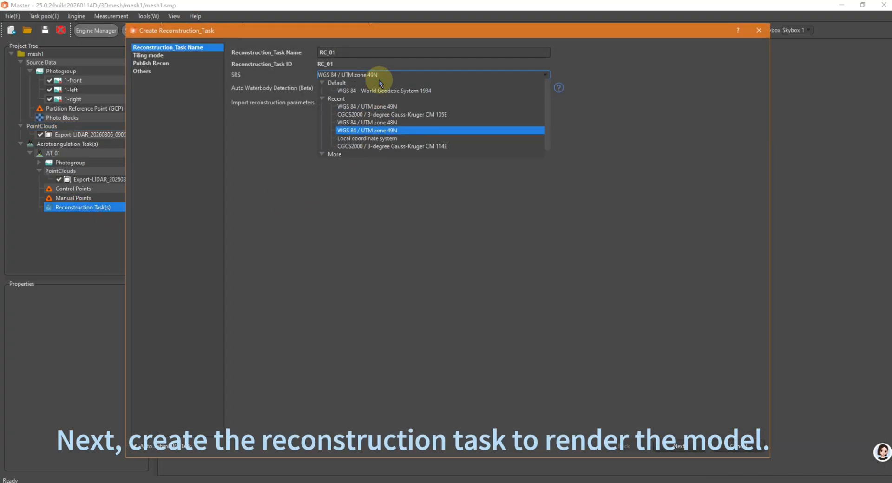
click(434, 115)
click(426, 75)
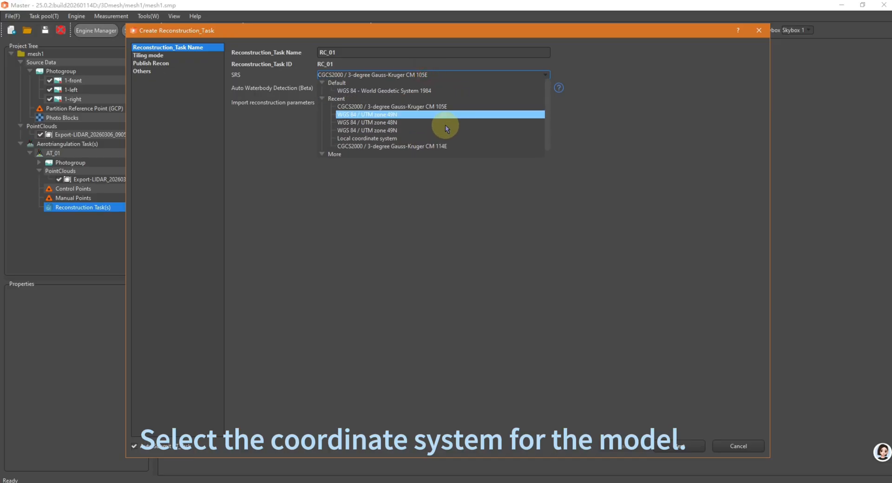
click(442, 146)
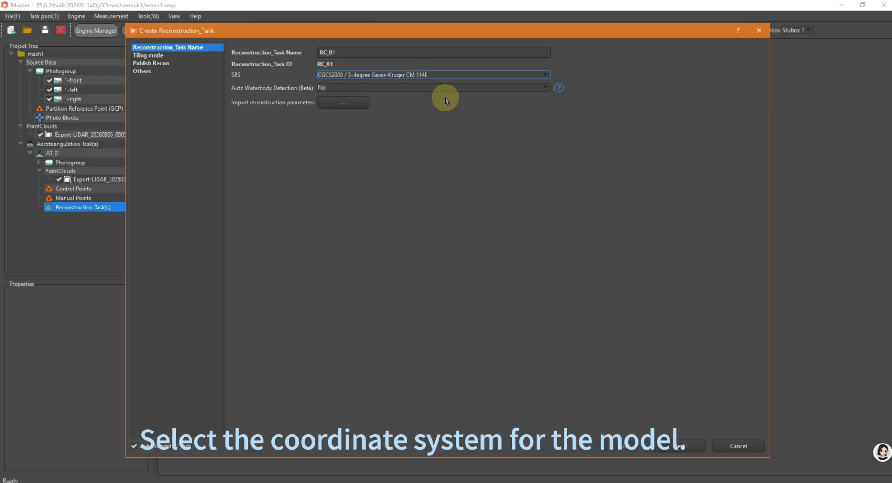
click(698, 451)
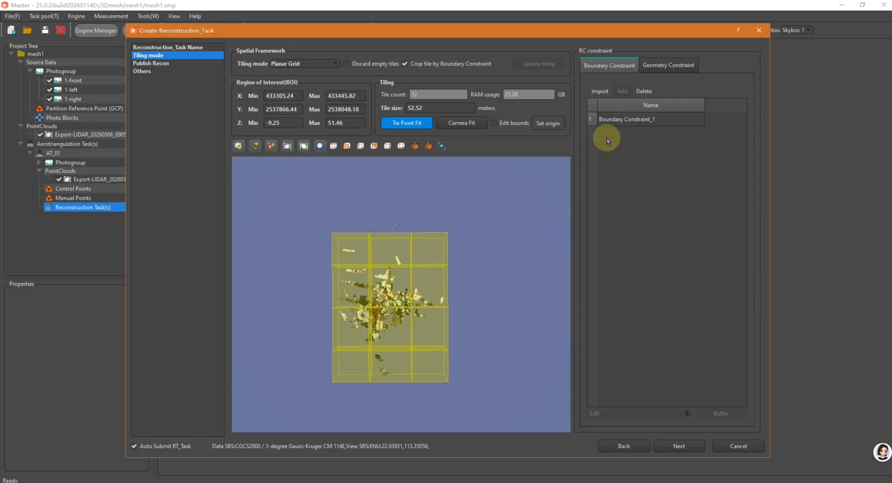
- Draw a closed boundary constraint polygon closely around the central buildings, courtyard and tree areas of the point cloud
scroll(373, 358, up, 4)
scroll(373, 358, up, 4)
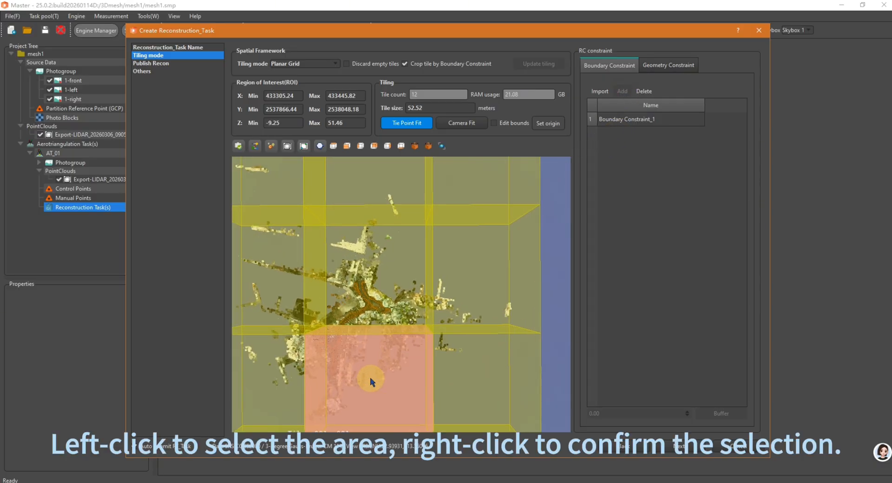
middle_drag(384, 319, 439, 267)
right_drag(413, 307, 393, 359)
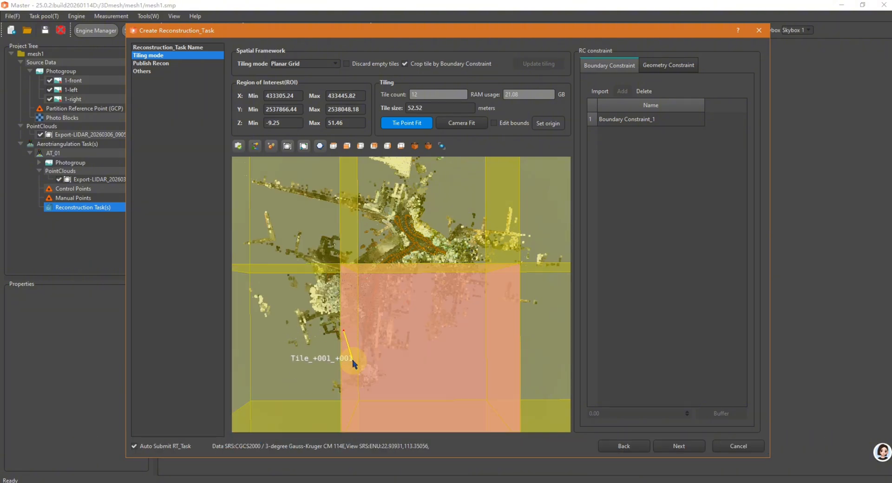
click(353, 360)
click(391, 358)
click(396, 290)
click(421, 274)
click(439, 281)
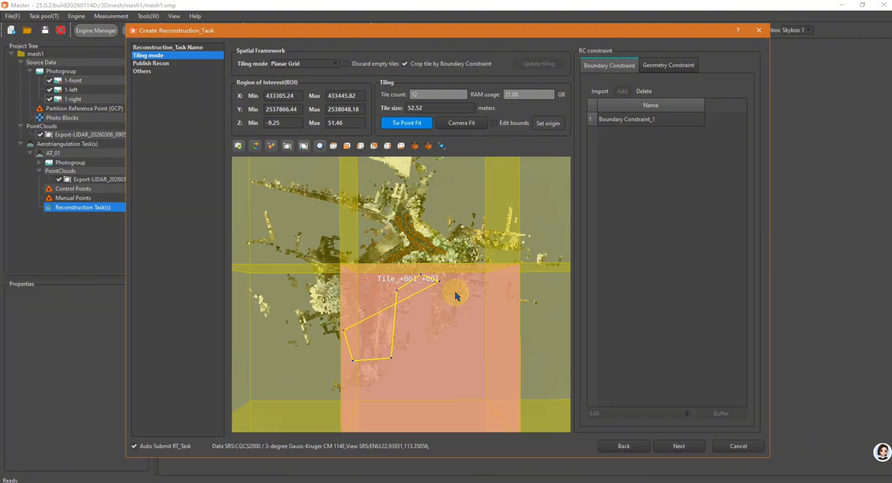
click(458, 292)
click(499, 258)
click(489, 222)
click(471, 212)
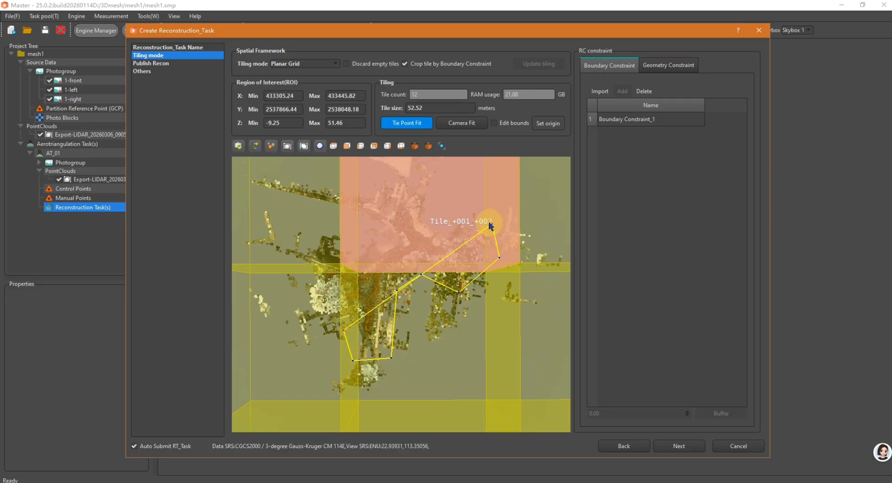
click(442, 224)
click(427, 213)
click(436, 188)
click(411, 176)
click(389, 176)
click(372, 211)
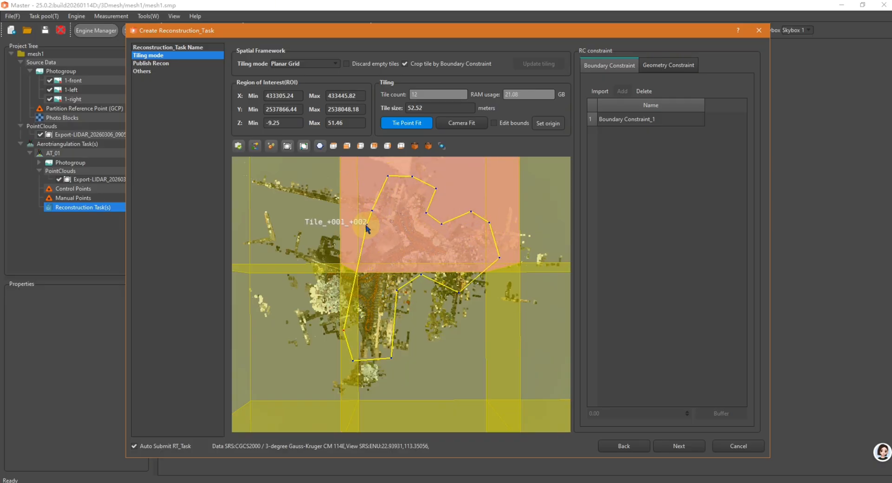
click(356, 231)
click(366, 235)
click(356, 251)
click(348, 251)
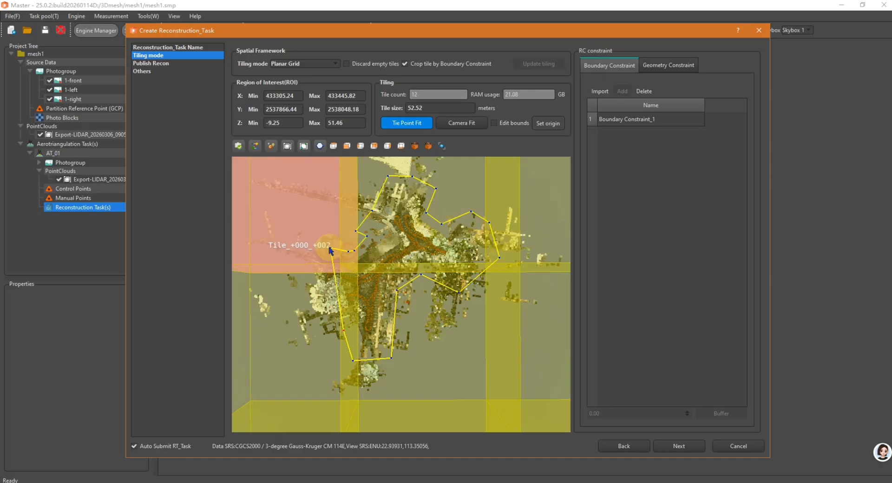
click(318, 239)
click(309, 251)
click(303, 273)
click(300, 304)
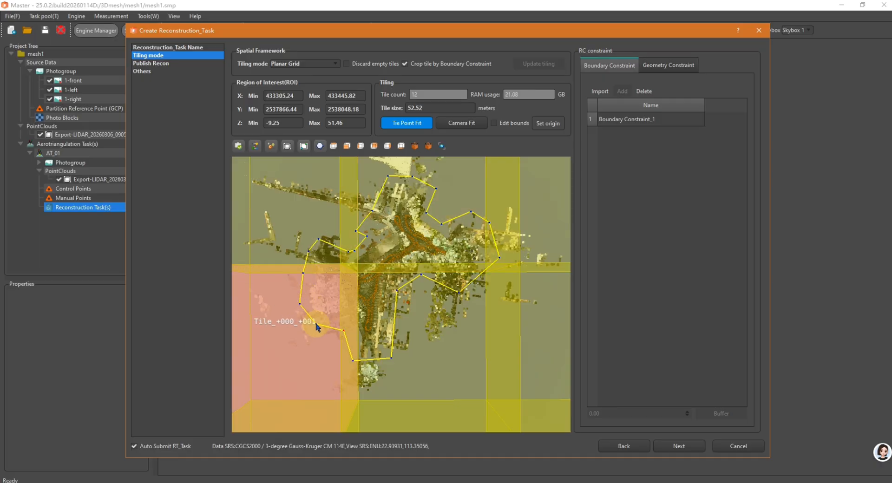
double_click(344, 330)
click(425, 257)
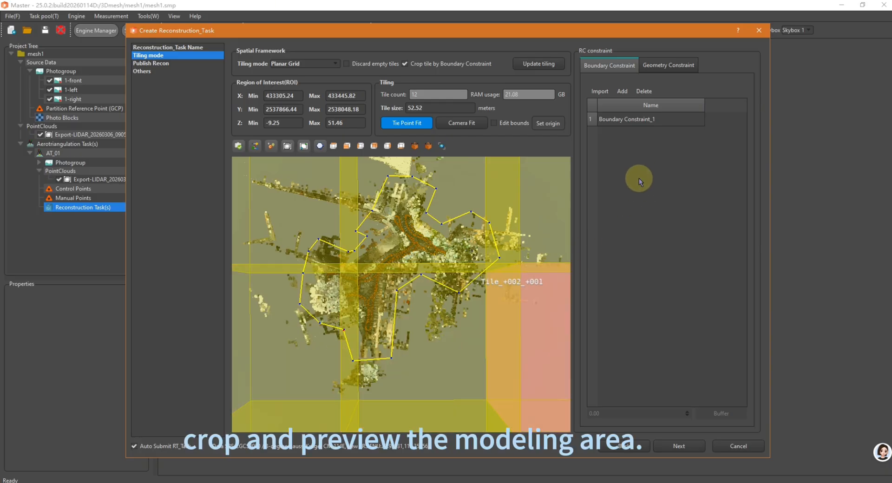
- Update the tiling to crop it to the drawn boundary, check the cropped area in 3D, and proceed to the publishing settings
click(539, 64)
drag(446, 316, 571, 286)
drag(291, 378, 397, 281)
drag(409, 320, 446, 385)
click(669, 438)
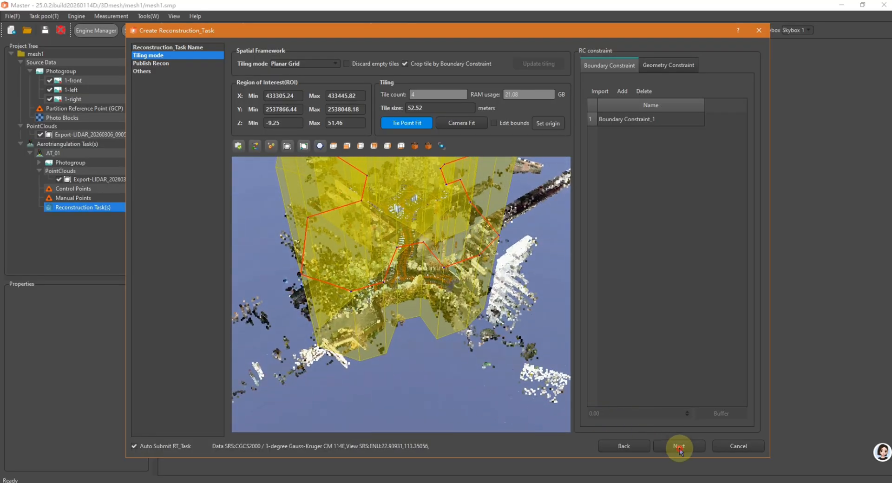
- Set the product SRS to CGCS2000 / 3-degree Gauss-Kruger CM 114E, geometry source to Pointclouds Only and texture source to PointCloud_Photo_Texture_Fine
click(367, 103)
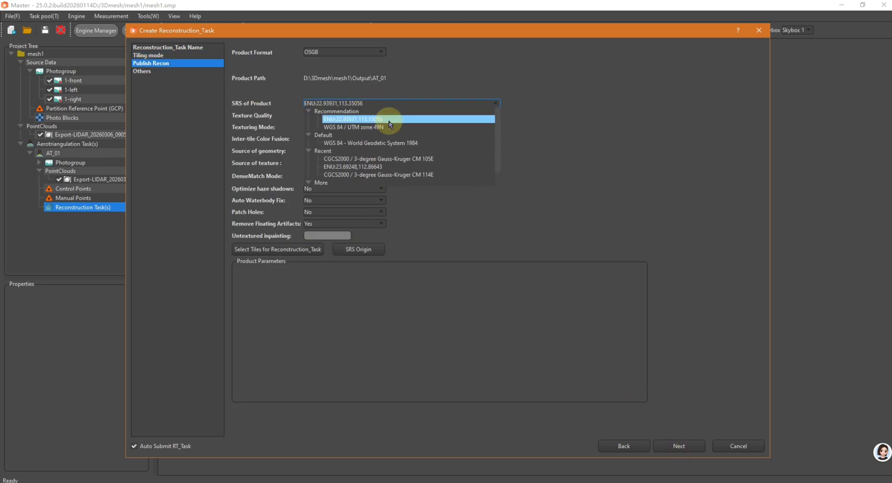
click(403, 175)
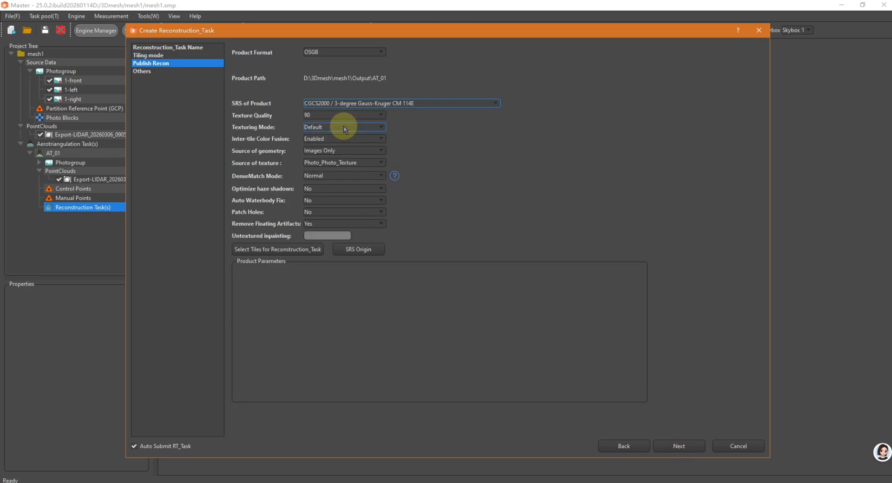
click(347, 149)
click(352, 162)
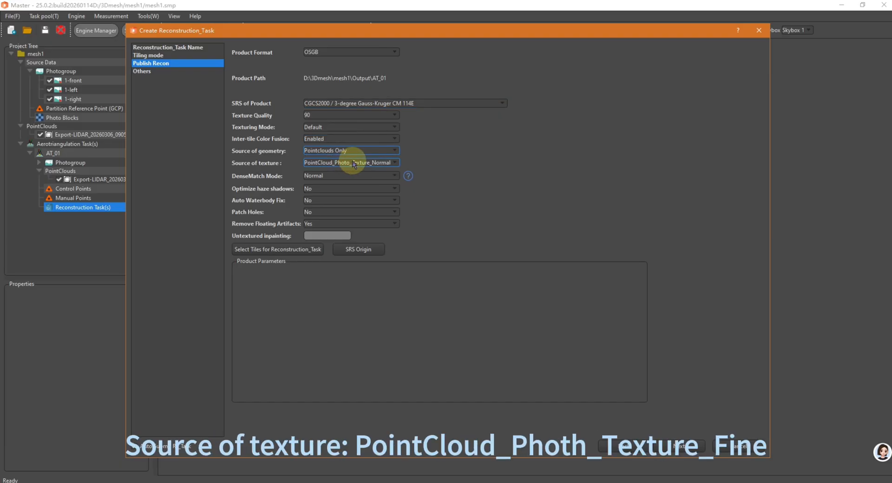
click(360, 162)
click(370, 180)
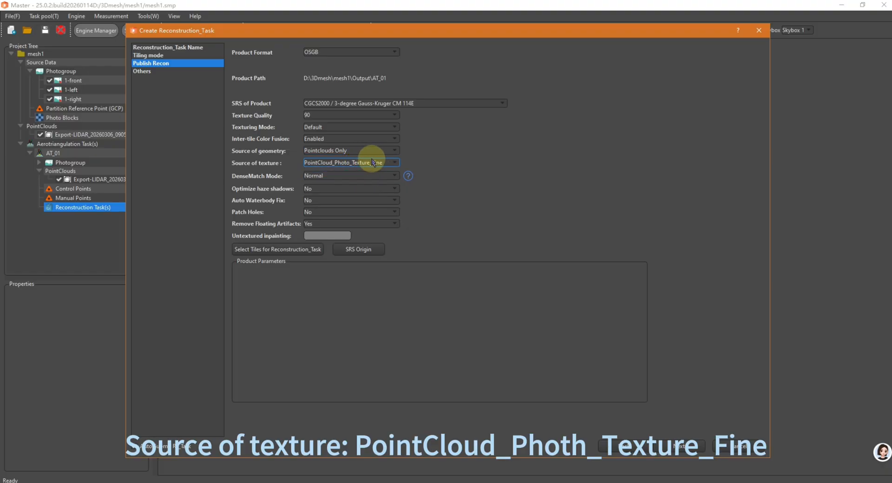
click(380, 176)
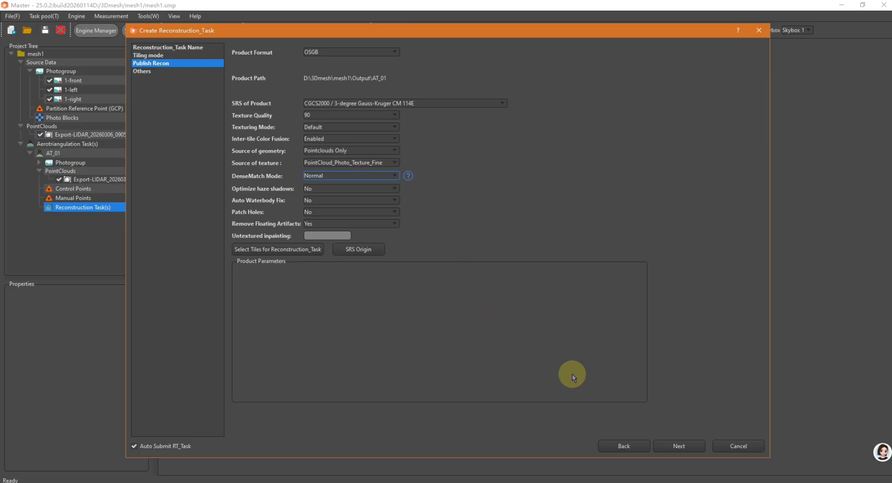
- Set the reconstruction task's job priority to High and complete the task creation so it is submitted
click(702, 446)
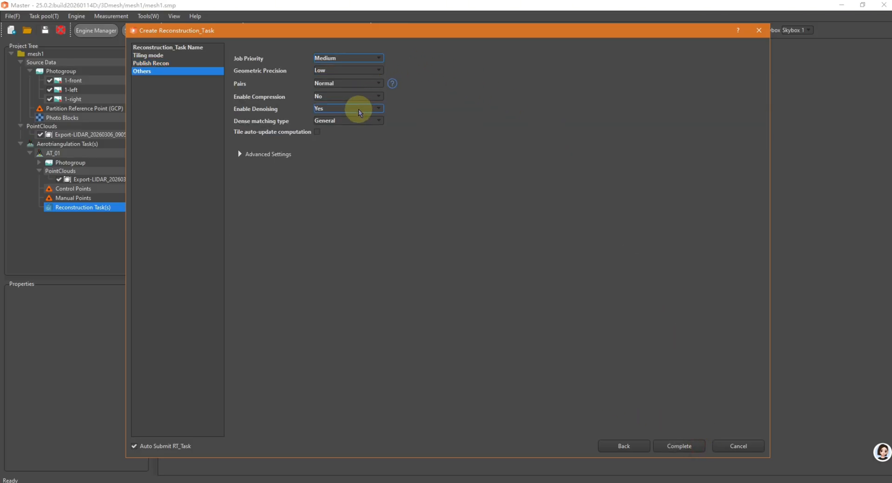
click(376, 59)
click(370, 67)
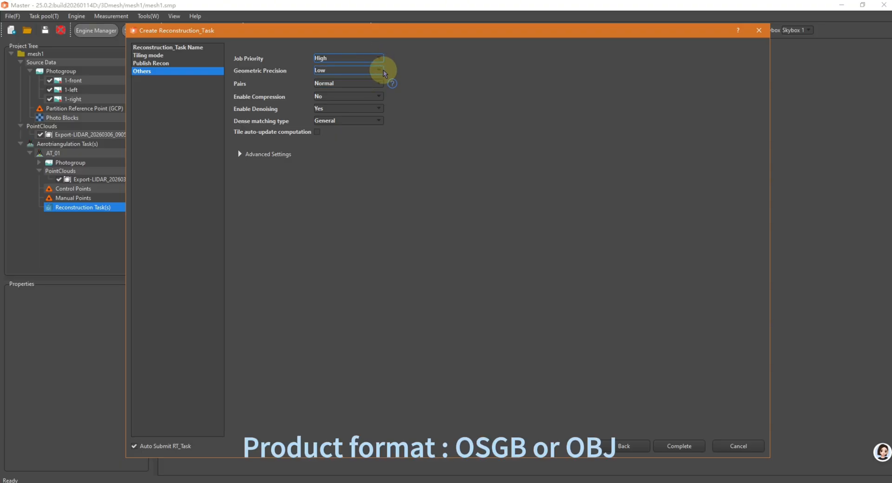
click(680, 446)
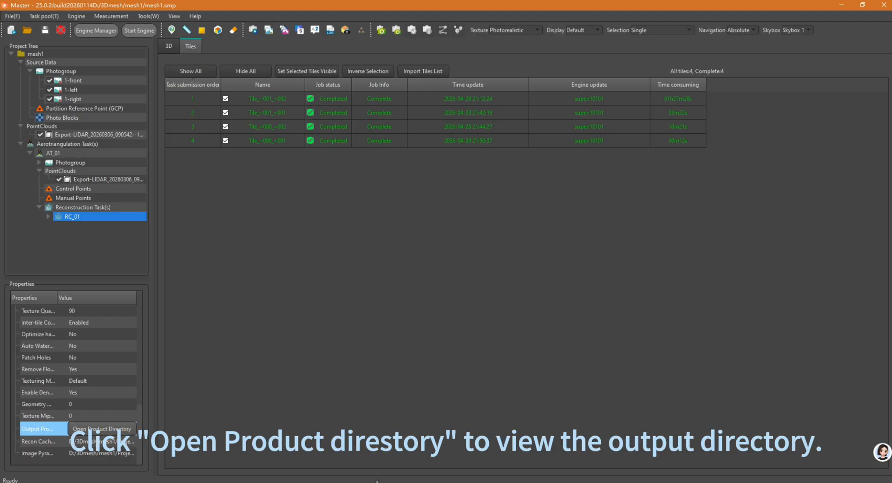
- Open the product directory of RC_01 and select its Data folder
click(108, 429)
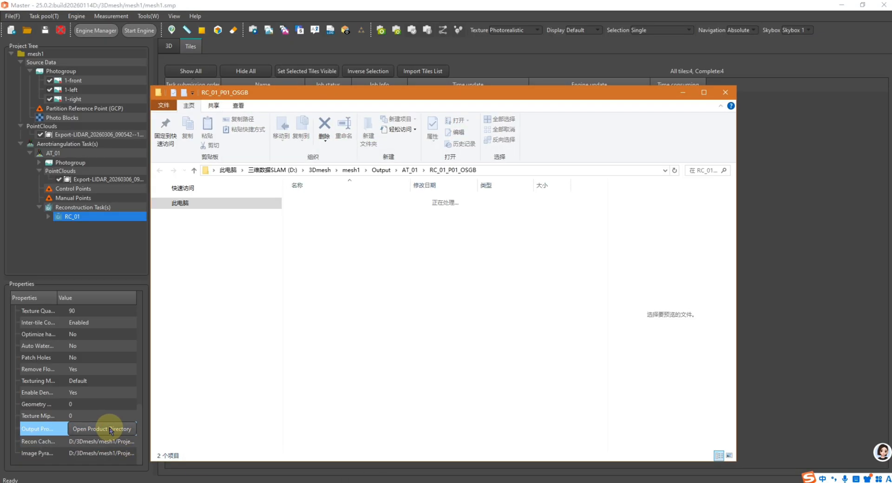
click(319, 199)
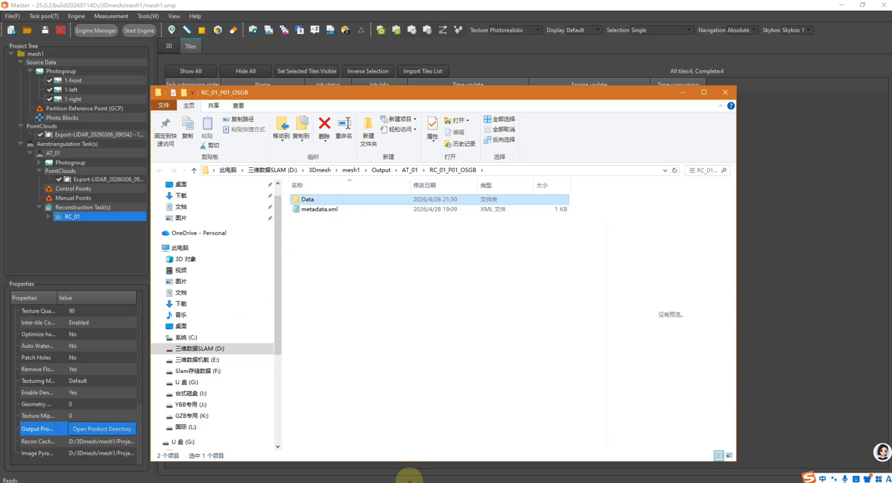
- Switch to Hi-LiDAR and open O3D Viewer through its OSGB Browse function
mouse_move(377, 482)
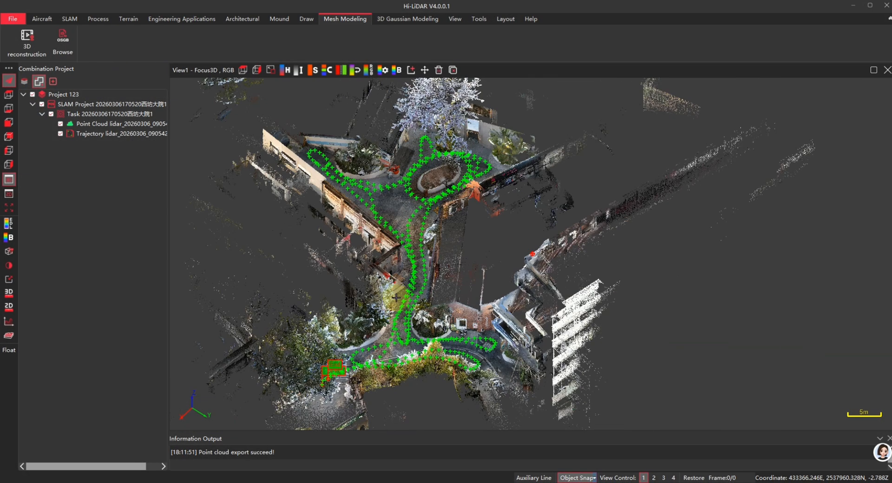
click(63, 42)
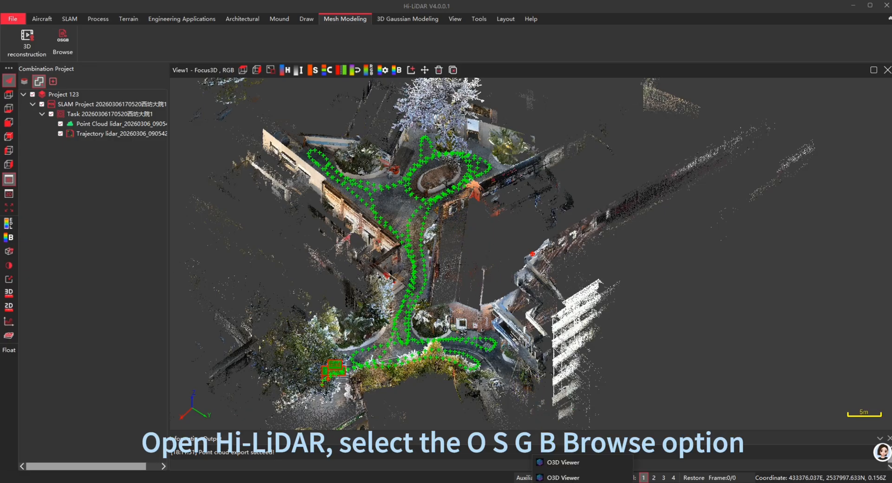
click(562, 478)
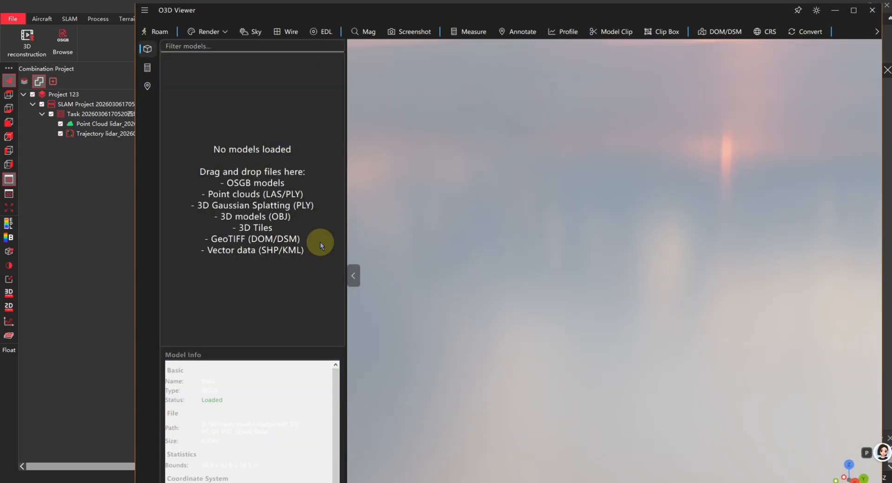
- Load the Data folder from the RC_01_P01_OSGB directory into O3D Viewer
right_click(286, 482)
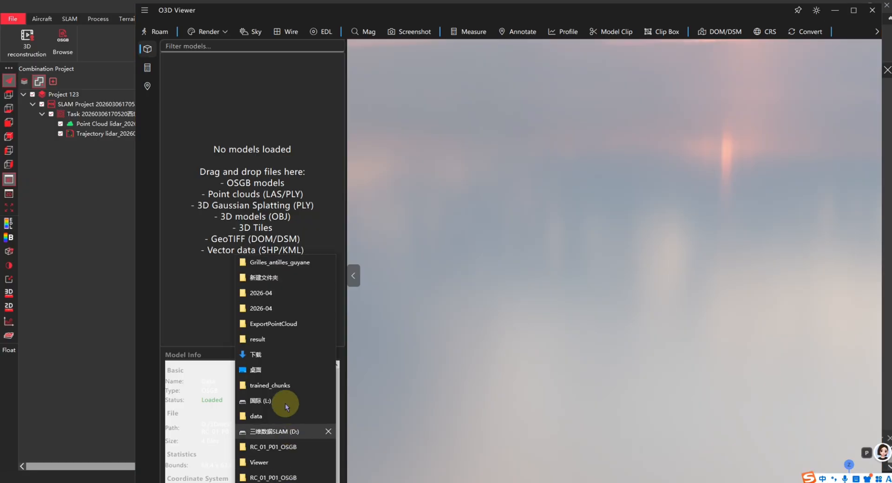
click(283, 449)
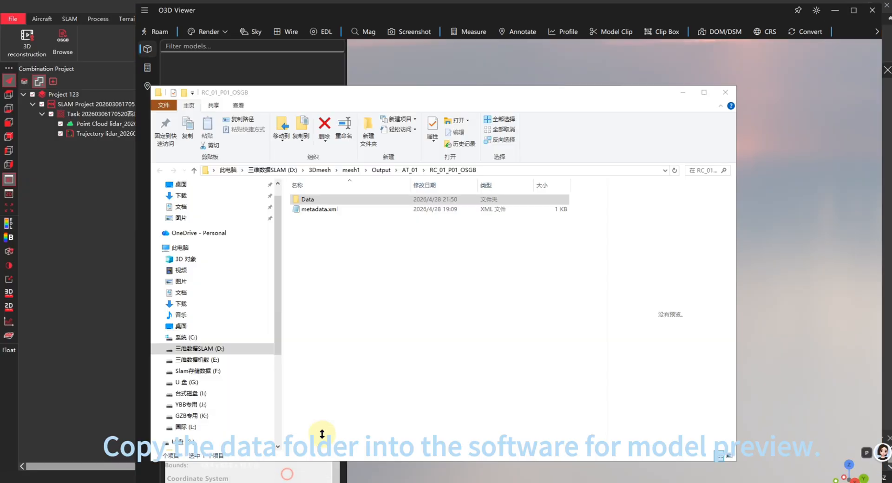
drag(357, 100, 668, 131)
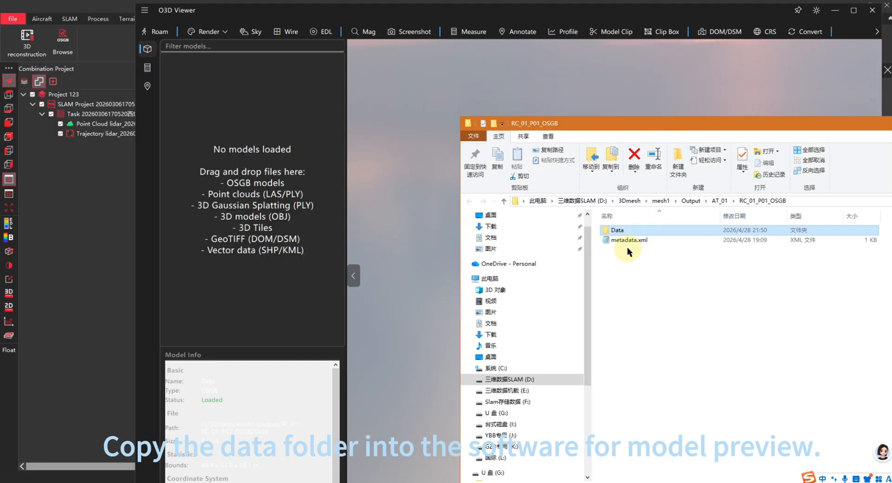
drag(621, 231, 304, 156)
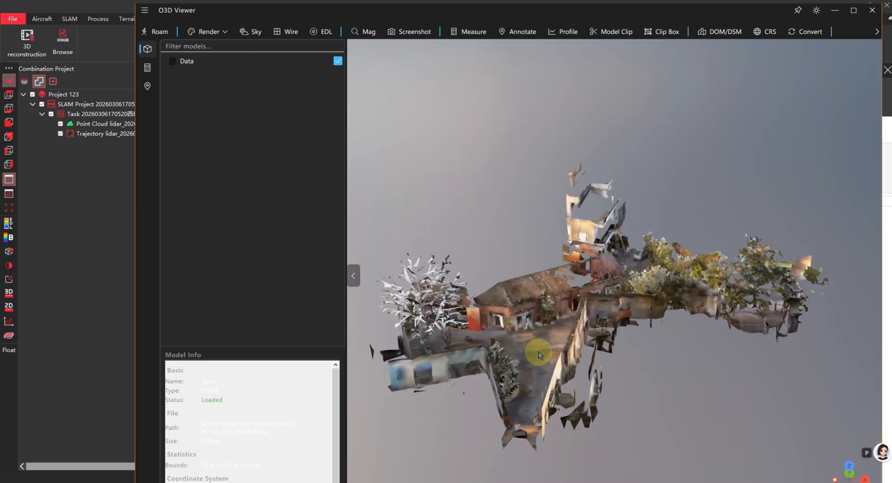
- Maximize O3D Viewer and examine the reconstructed model up close, from the side and from above
drag(539, 356, 585, 231)
drag(547, 286, 486, 342)
scroll(524, 319, up, 3)
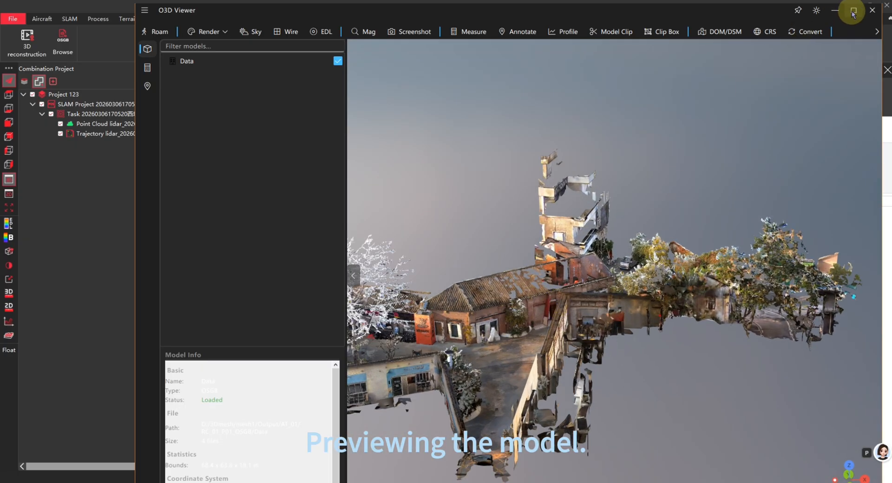
click(853, 11)
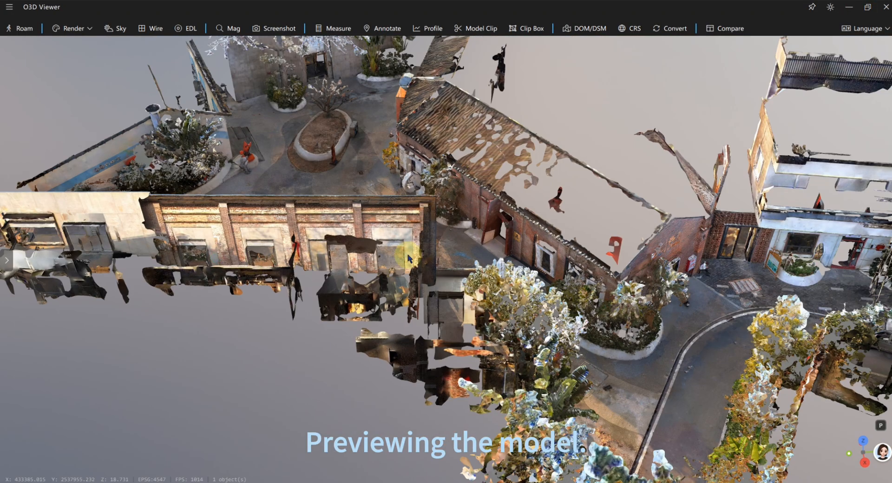
scroll(408, 256, down, 3)
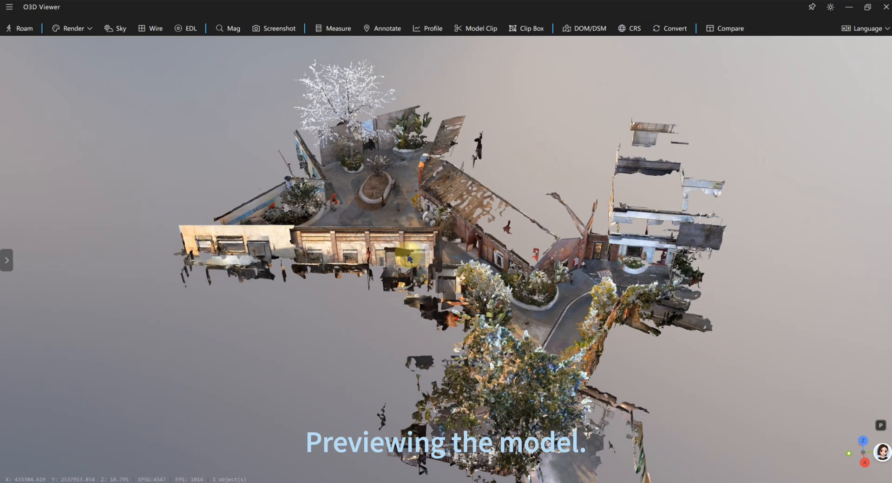
drag(408, 260, 206, 295)
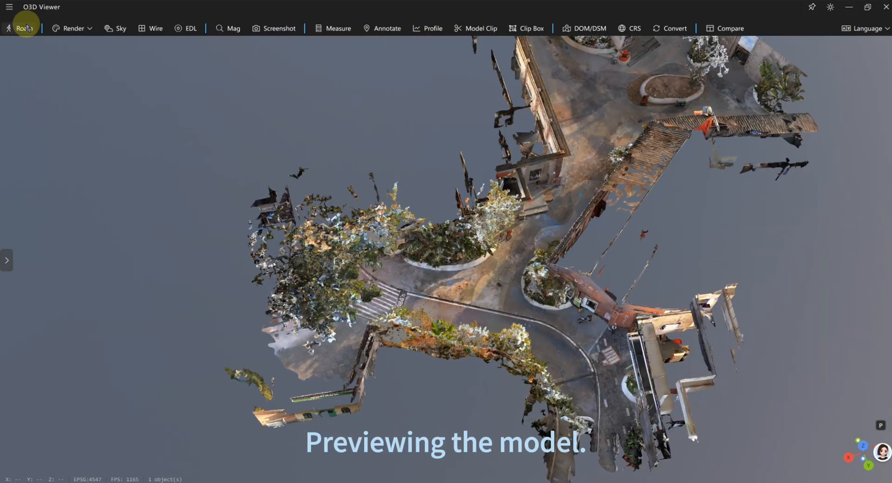
- Roam through the model in first-person mode to inspect the courtyard, brick facades and round tree planter at ground level
double_click(537, 227)
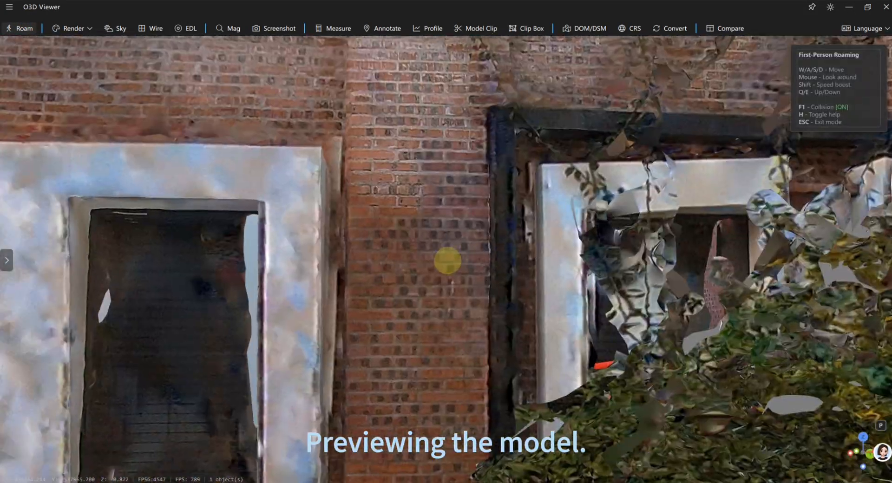
key(w)
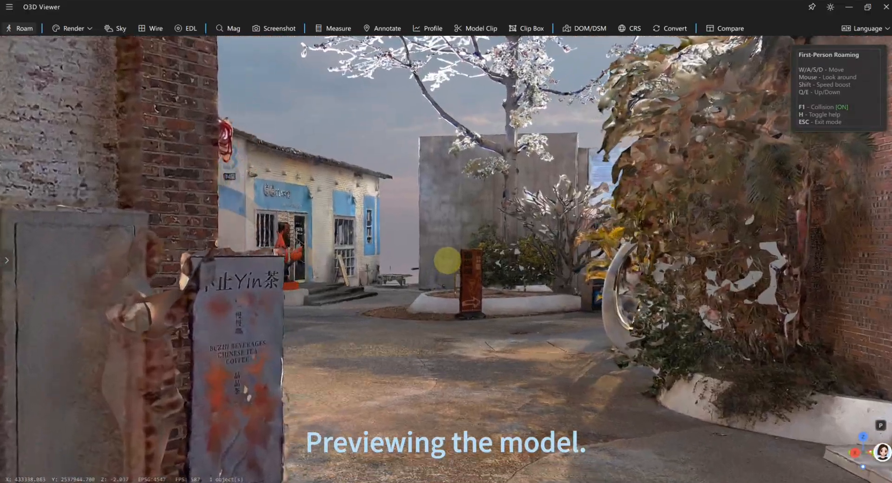
key(w)
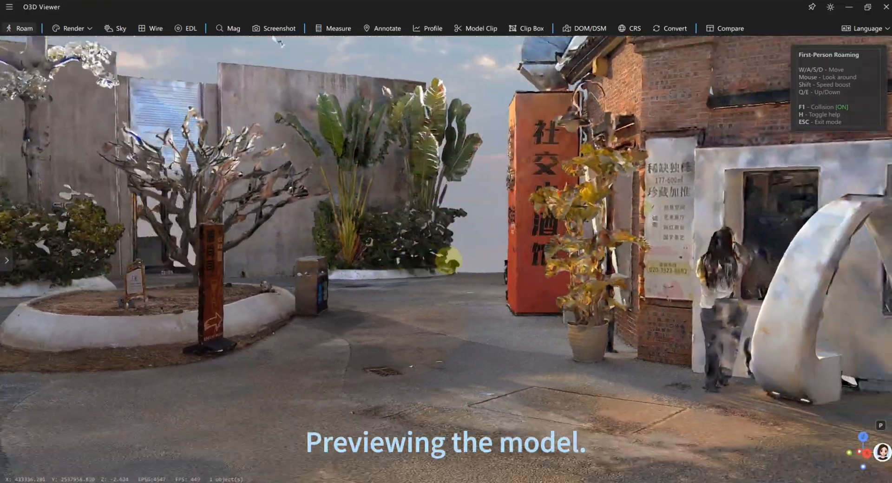
key(a)
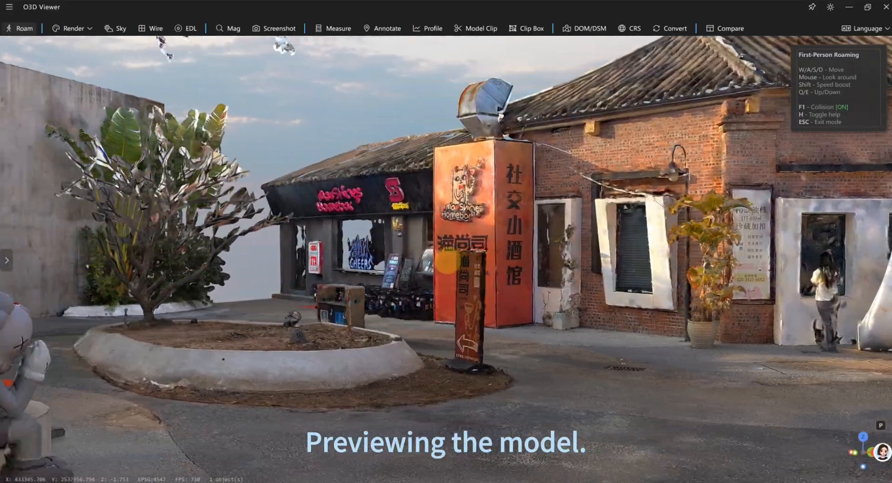
key(a)
key(d)
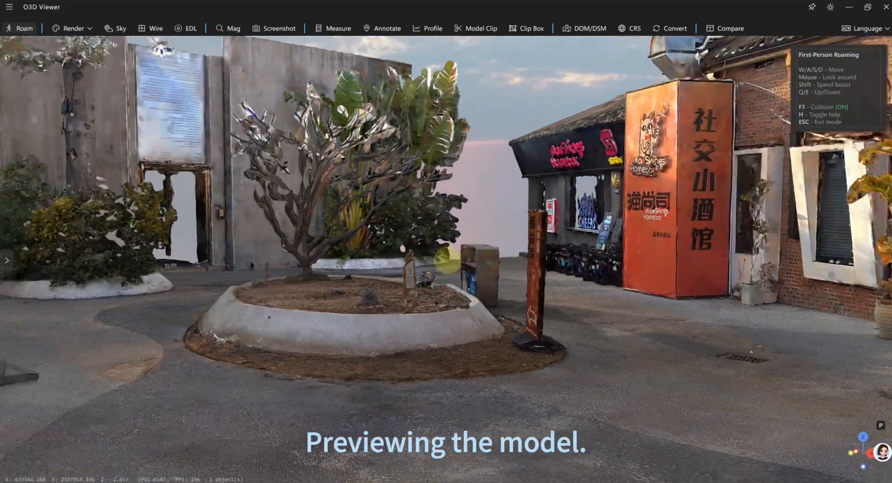
- Roam around the courtyard to inspect the lobster statue, the blue-and-white shop and the brick storefronts with red lanterns
key(d)
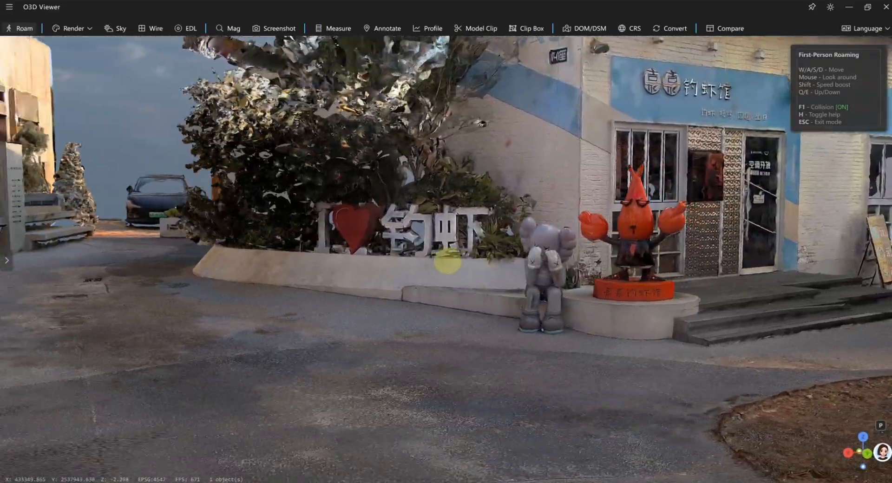
key(d)
key(d)
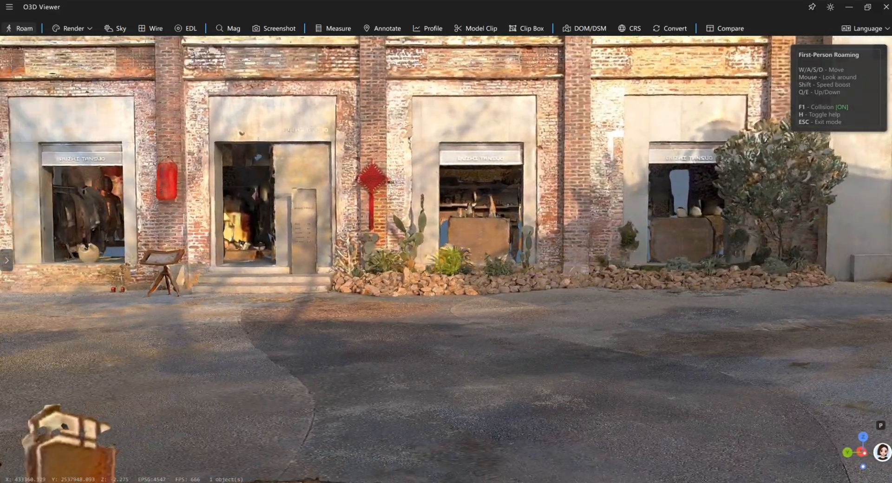
key(a)
key(q)
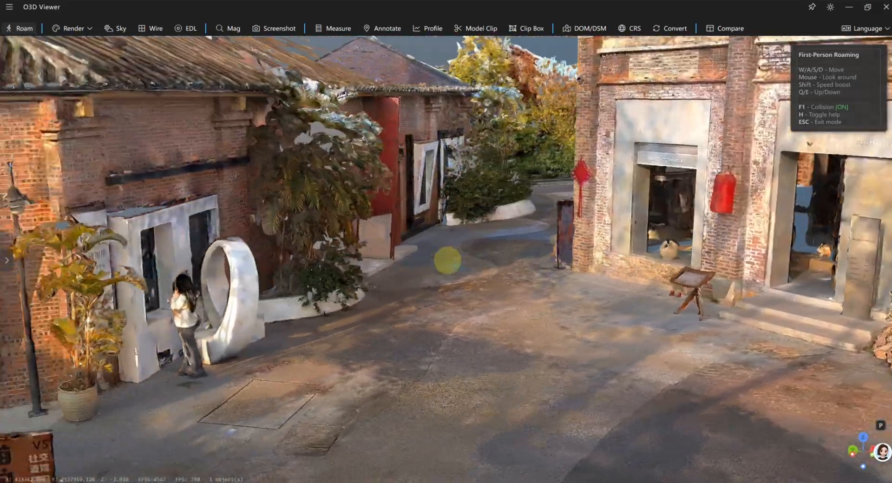
- Walk through the alley beside the brick storefronts to the road with the 1980's marking, and back off toward the grey building's entrance
key(w)
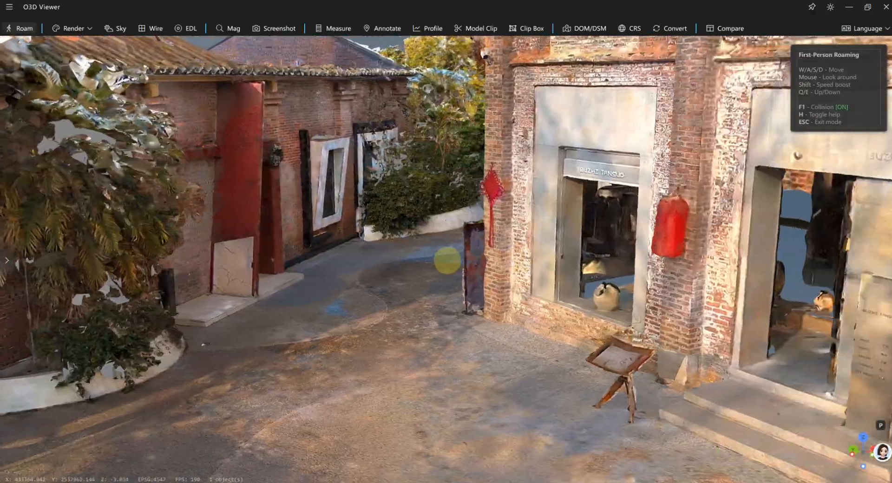
key(w)
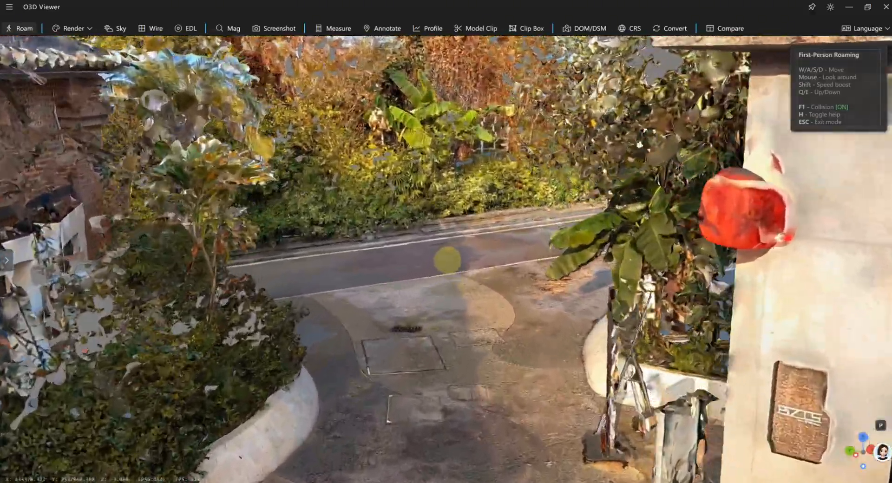
key(w)
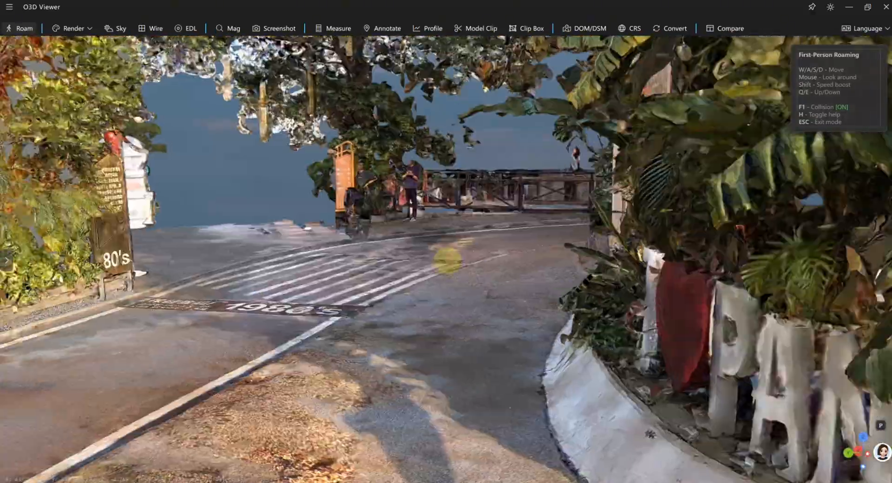
key(w)
key(s)
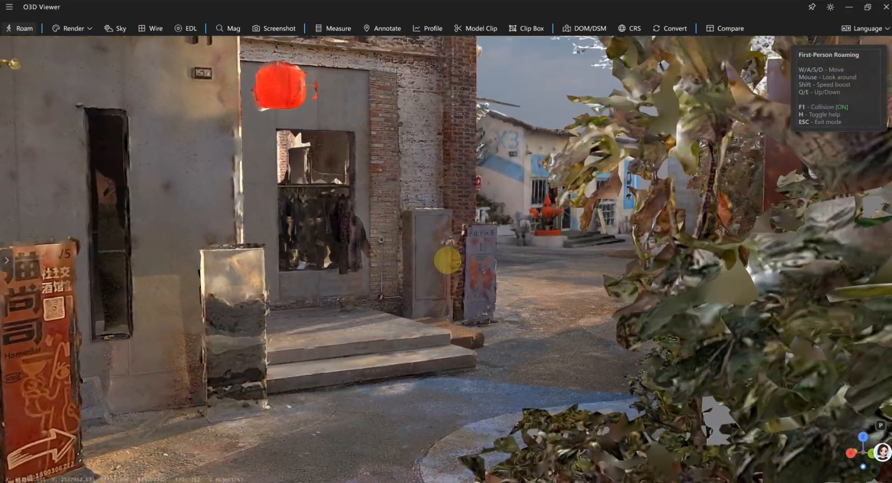
key(s)
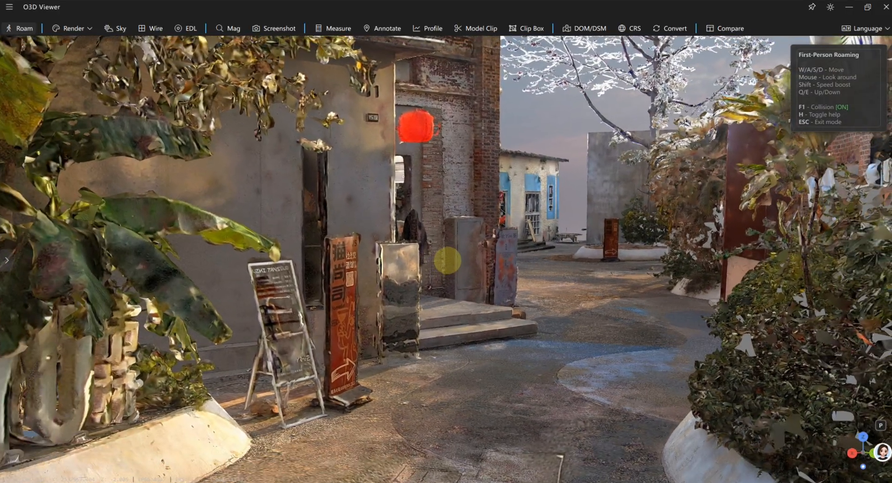